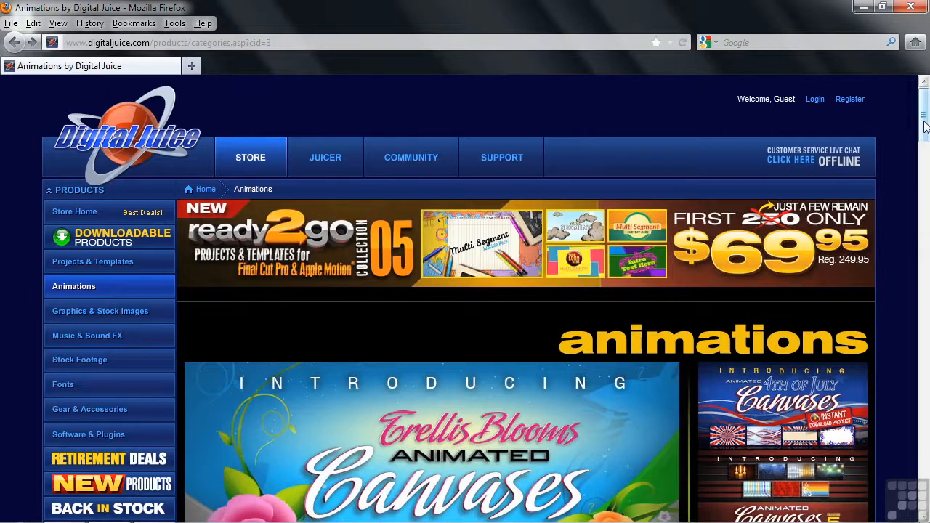
- Browse the Digital Juice animations catalogue and view the Editor's Toolkit Pro Single 001: Corporate Blues product page
{"action": "left_click_drag", "start_coordinate": [926, 127], "coordinate": [925, 483]}
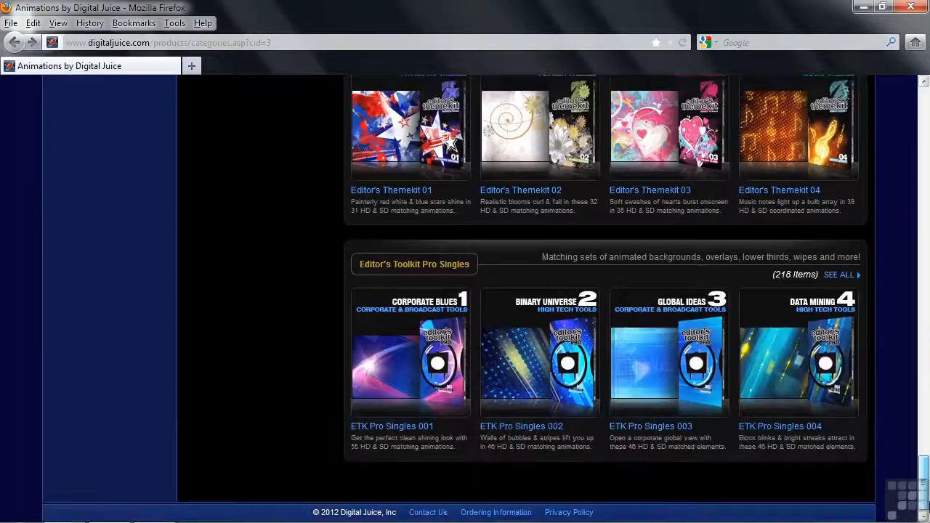
{"action": "left_click", "coordinate": [391, 384]}
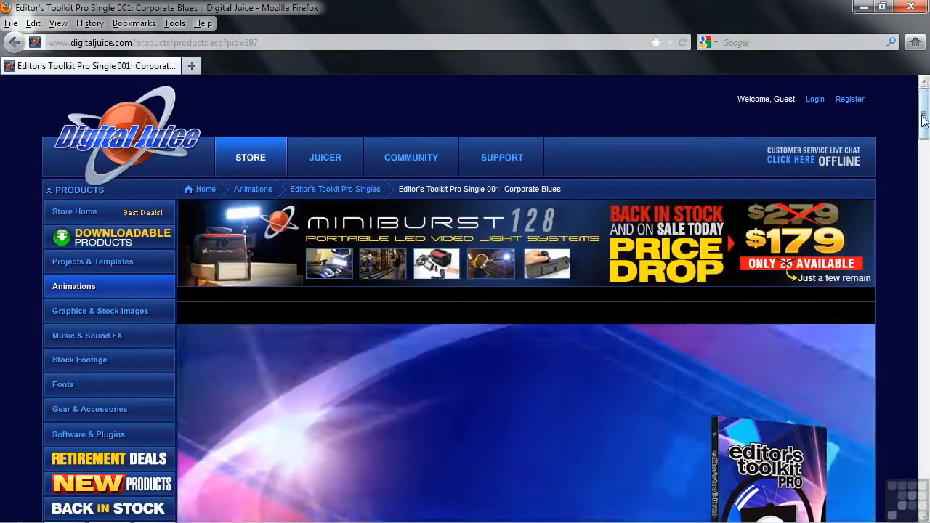
{"action": "left_click_drag", "start_coordinate": [924, 115], "coordinate": [925, 143]}
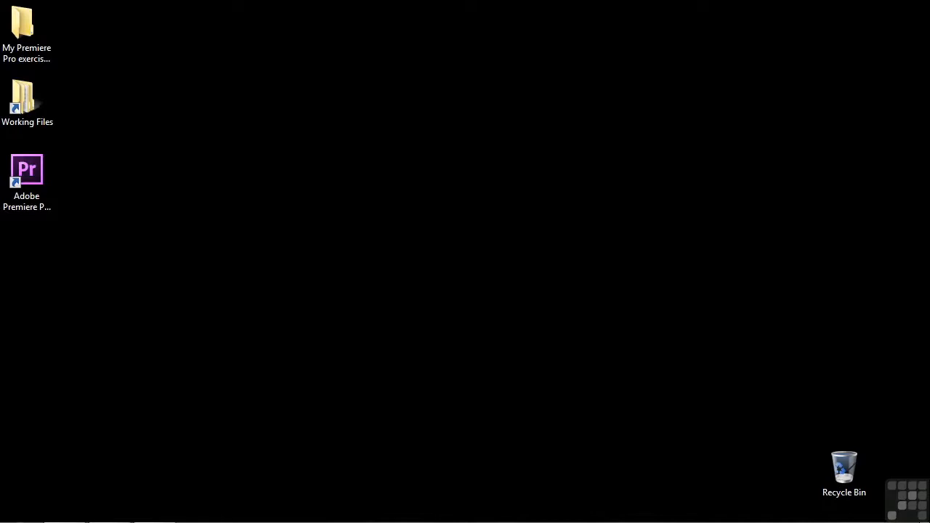
- Start Adobe Premiere Pro and create a project named looping background in the desktop folder My Premiere Pro exercise files
{"action": "double_click", "coordinate": [41, 175]}
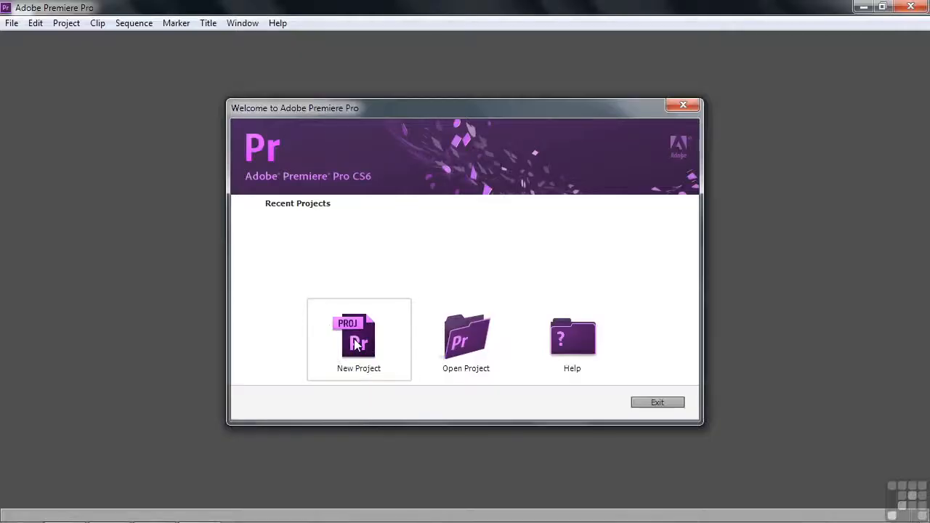
{"action": "left_click", "coordinate": [356, 345]}
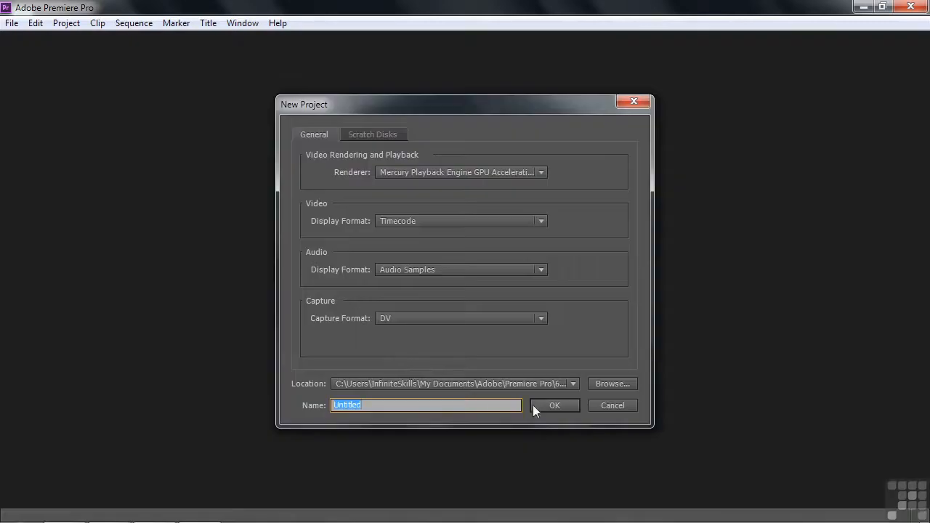
{"action": "left_click", "coordinate": [608, 384]}
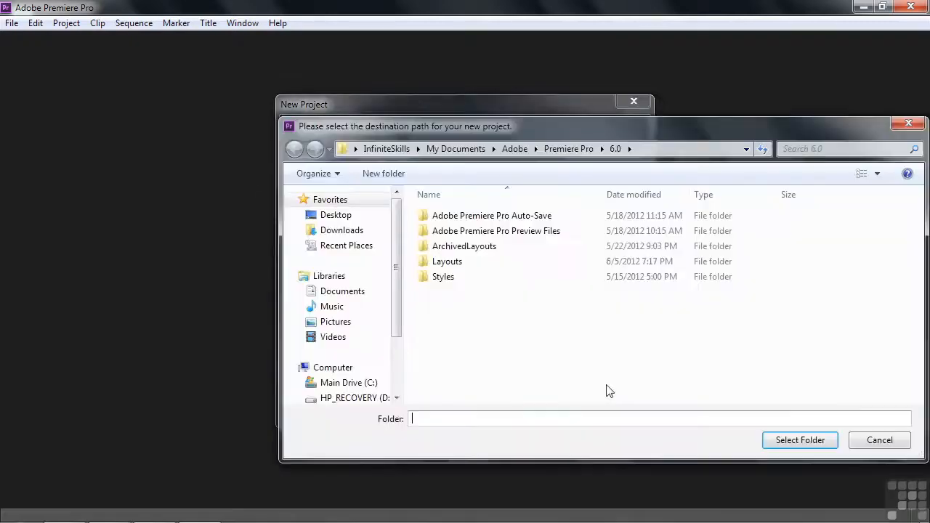
{"action": "left_click", "coordinate": [326, 215]}
{"action": "left_click", "coordinate": [483, 298]}
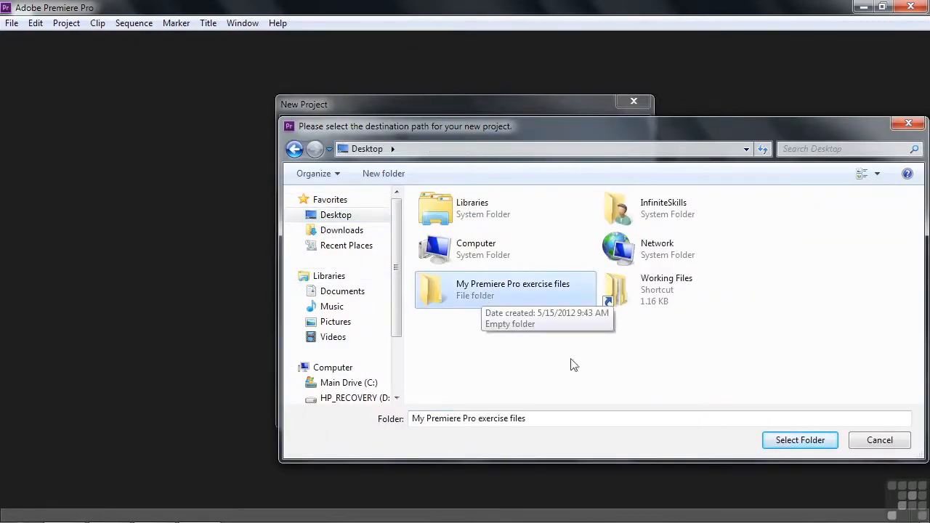
{"action": "left_click", "coordinate": [783, 441]}
{"action": "left_click_drag", "start_coordinate": [430, 405], "coordinate": [297, 405]}
{"action": "type", "text": "looping background"}
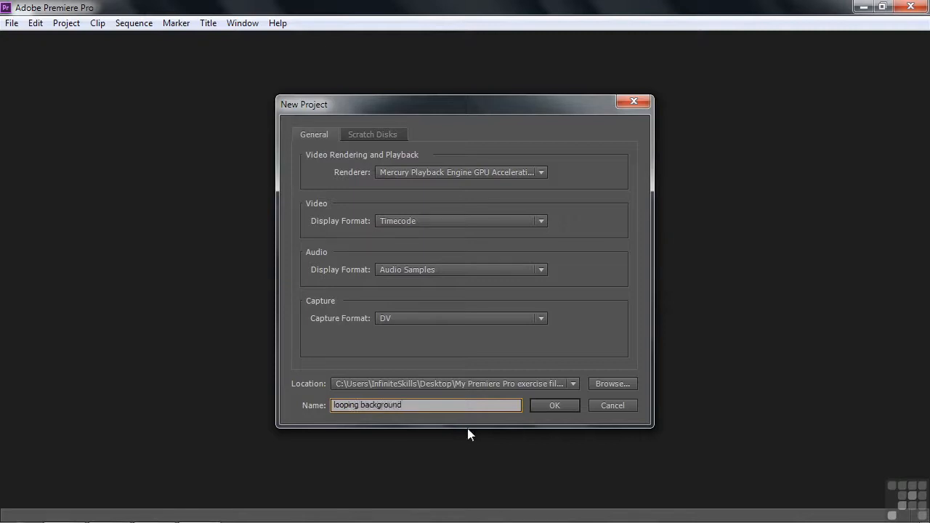
{"action": "left_click", "coordinate": [551, 406]}
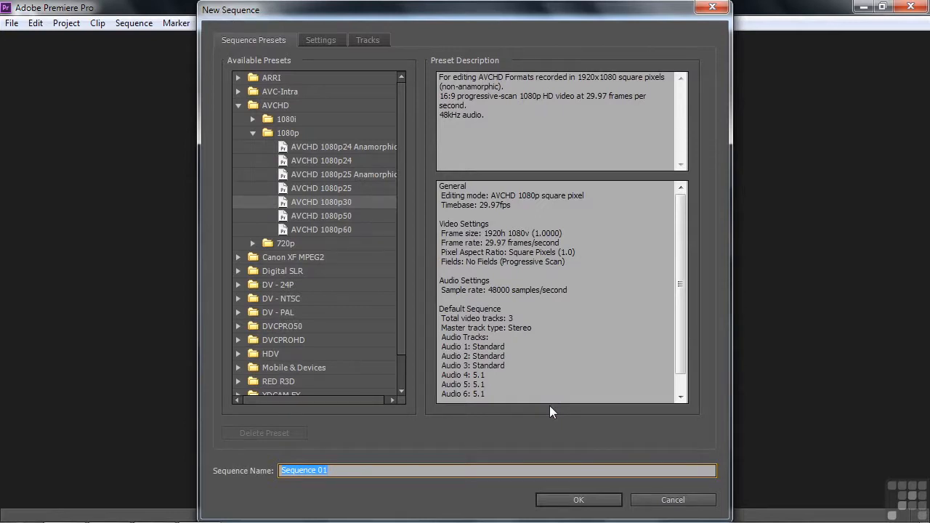
- Create a sequence named backgrounds with the AVCHD 1080p30 preset
{"action": "left_click", "coordinate": [285, 202]}
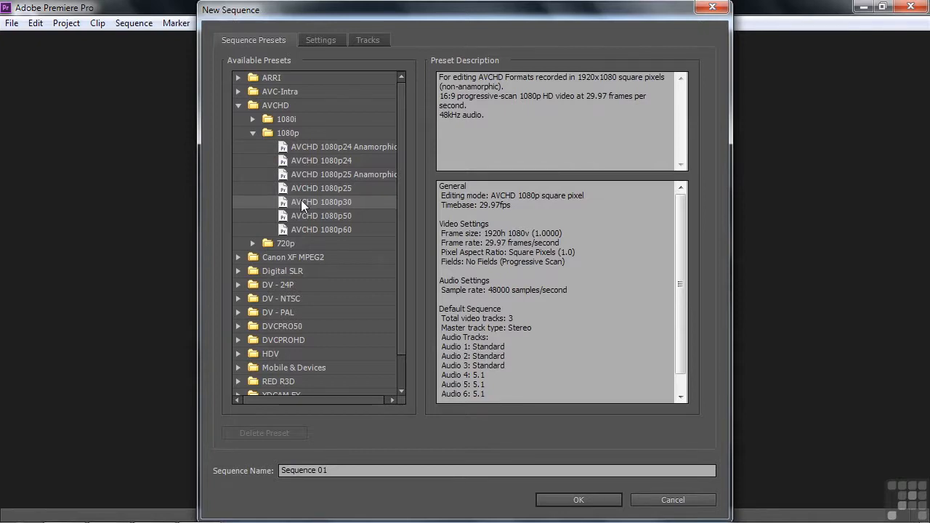
{"action": "left_click", "coordinate": [280, 470]}
{"action": "type", "text": "backgrounds"}
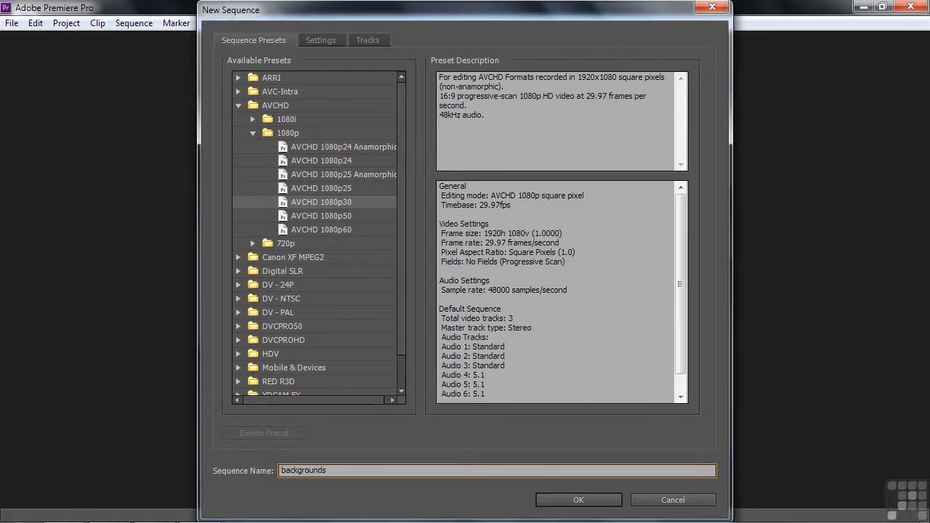
{"action": "left_click", "coordinate": [581, 500]}
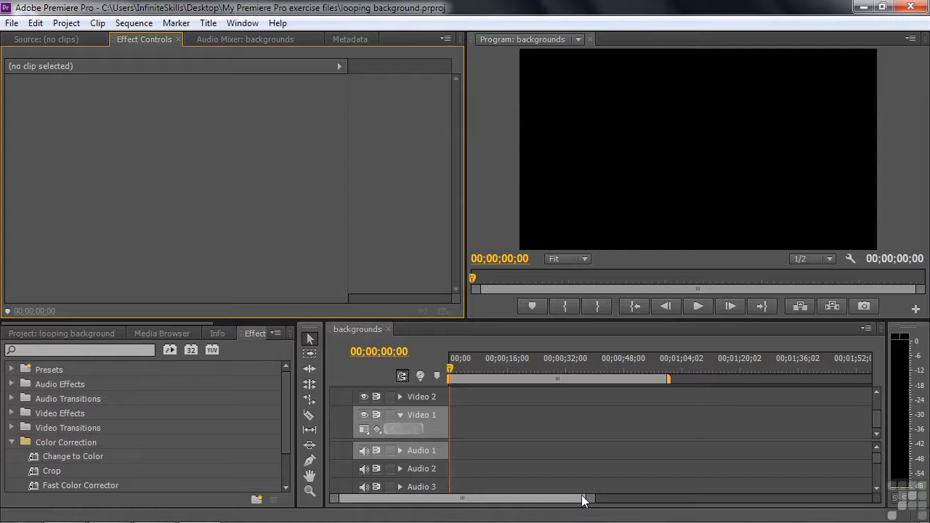
- Create a black 1920 x 1080 color matte named looping background in the project
{"action": "left_click", "coordinate": [45, 336]}
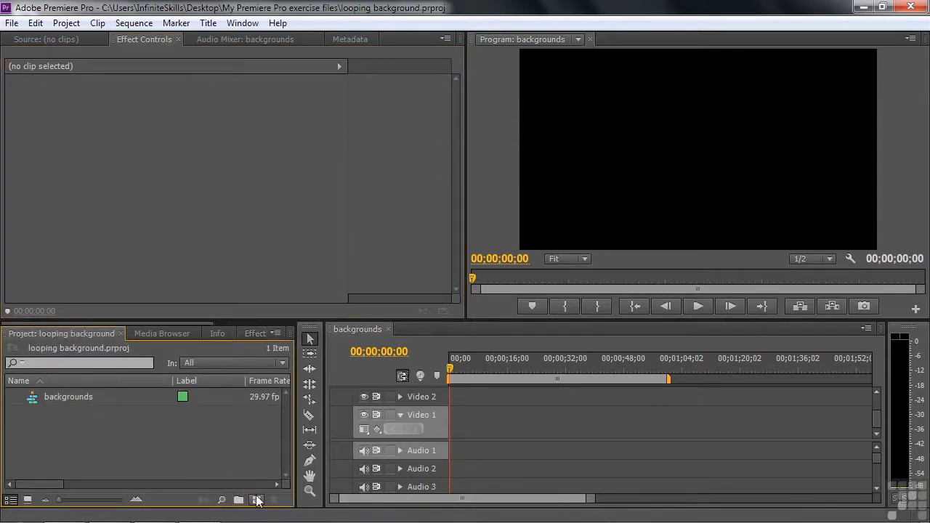
{"action": "left_click", "coordinate": [12, 23]}
{"action": "mouse_move", "coordinate": [32, 40]}
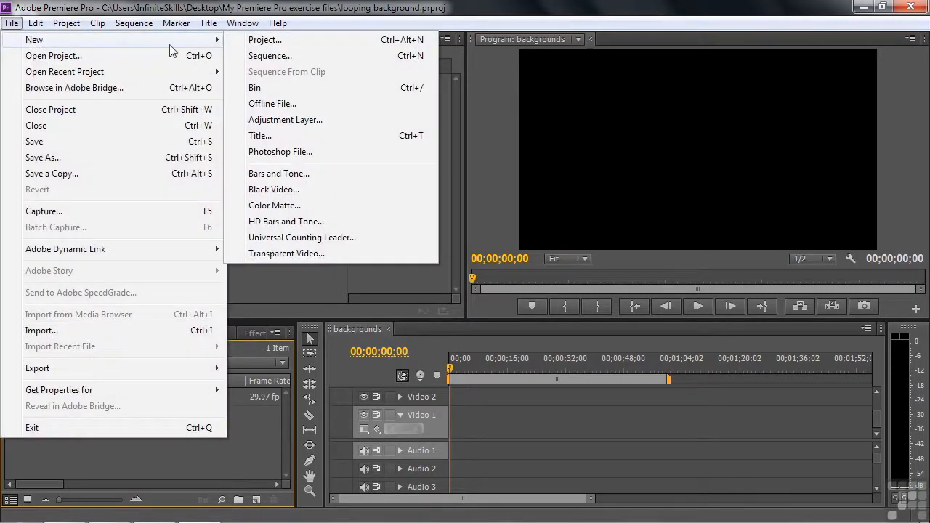
{"action": "left_click", "coordinate": [287, 207]}
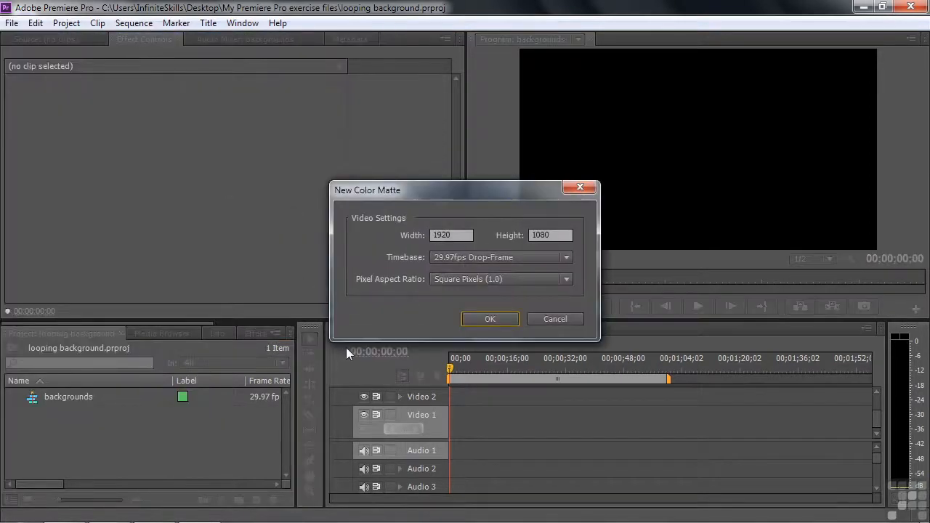
{"action": "left_click", "coordinate": [492, 320]}
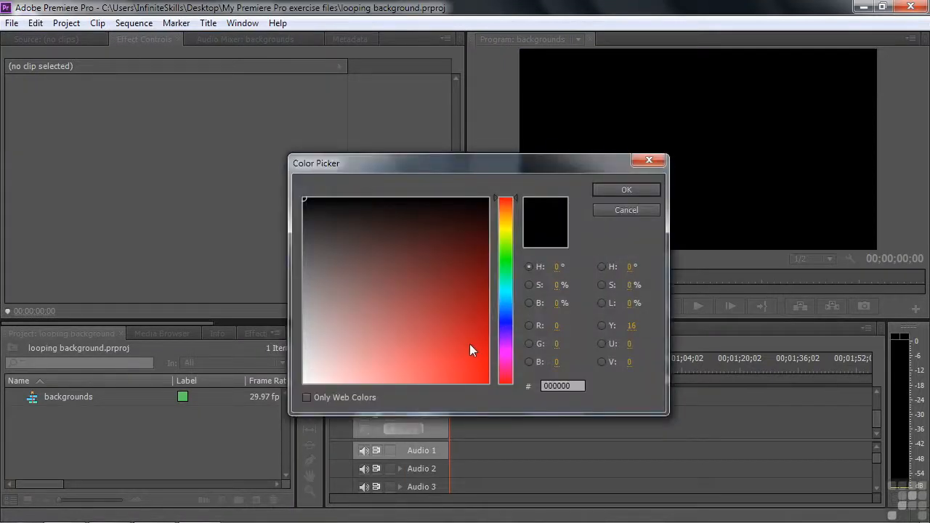
{"action": "left_click", "coordinate": [628, 189]}
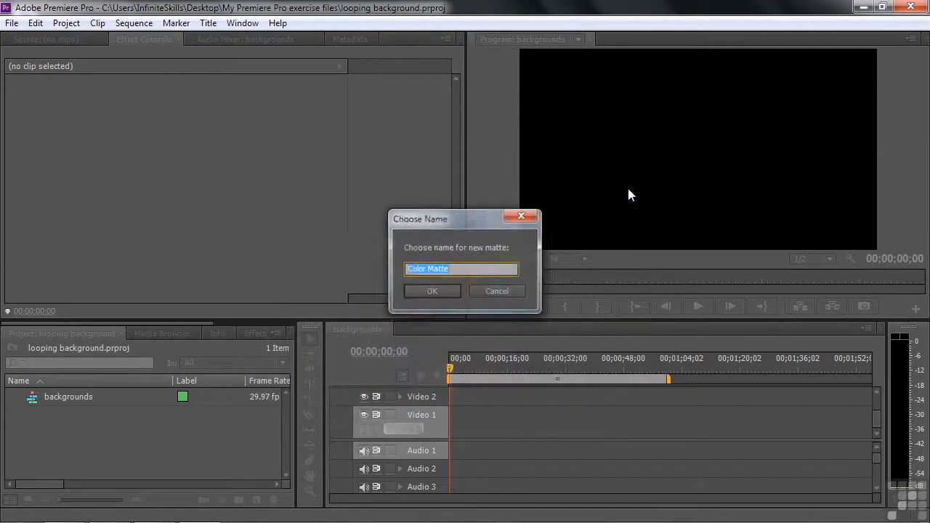
{"action": "type", "text": "lo"}
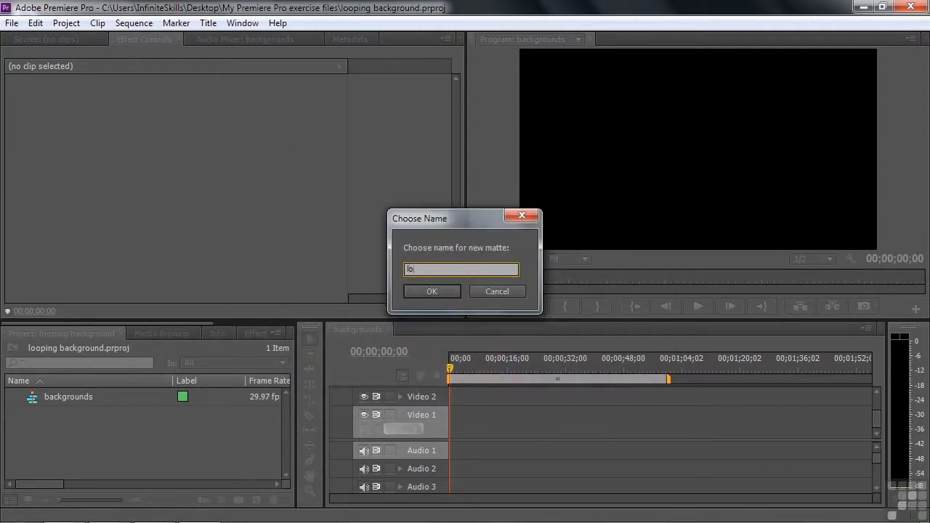
{"action": "type", "text": "oping background"}
{"action": "key", "text": "Return"}
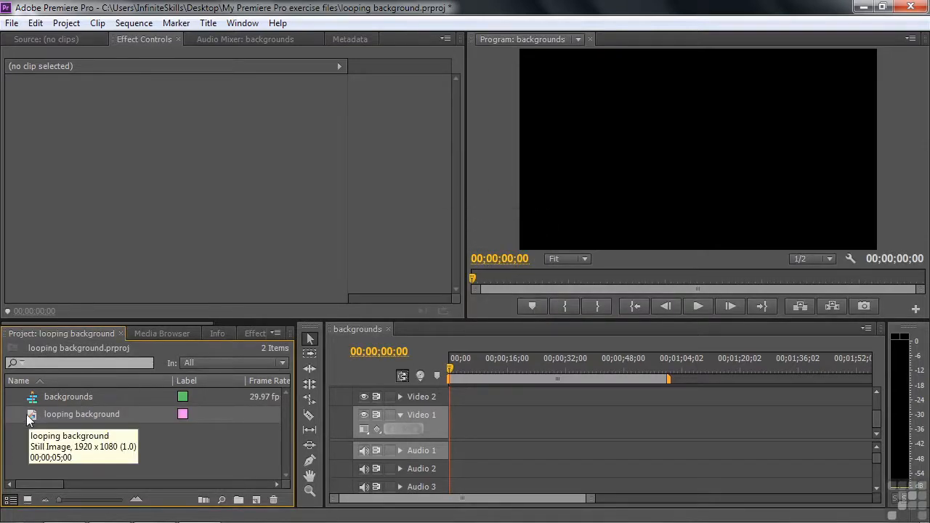
- Place the looping background matte at the start of Video 1 and extend its end to 00;00;10;00
{"action": "left_click_drag", "start_coordinate": [33, 415], "coordinate": [458, 428]}
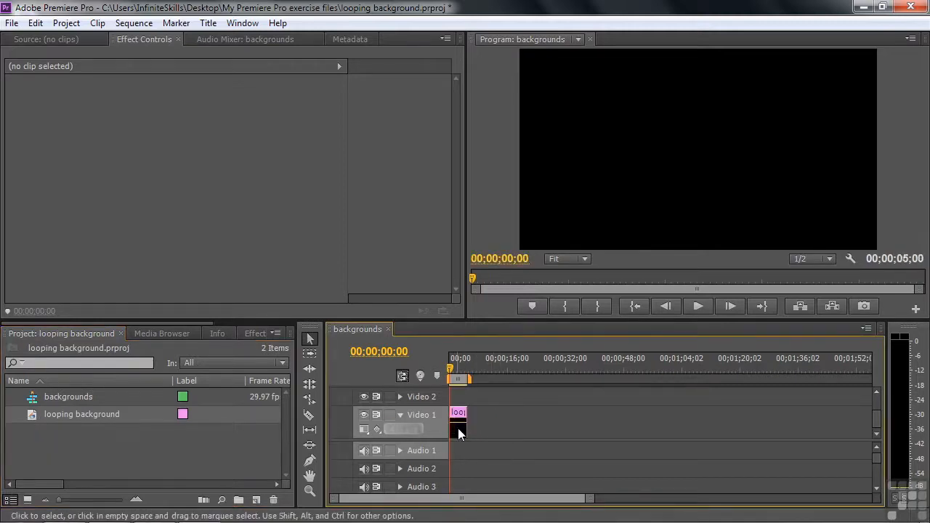
{"action": "left_click_drag", "start_coordinate": [448, 366], "coordinate": [458, 368]}
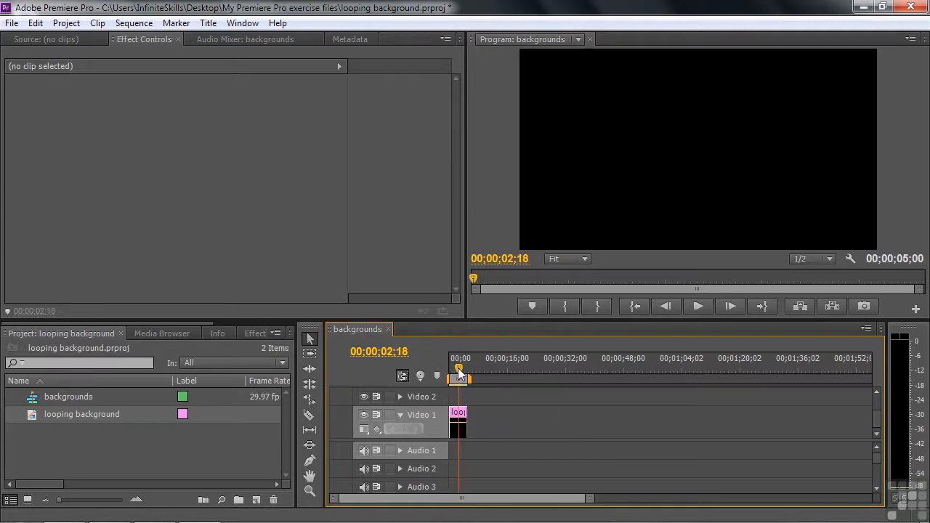
{"action": "left_click", "coordinate": [511, 262]}
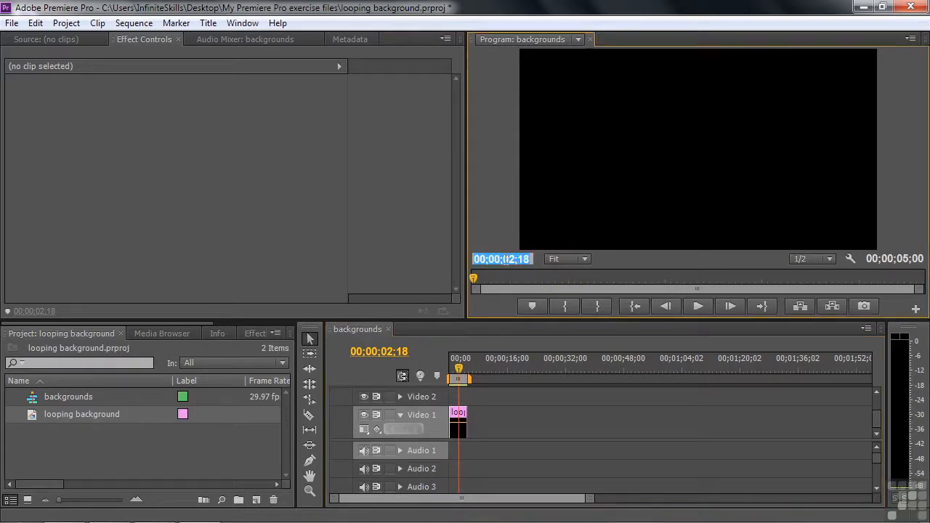
{"action": "type", "text": "1000"}
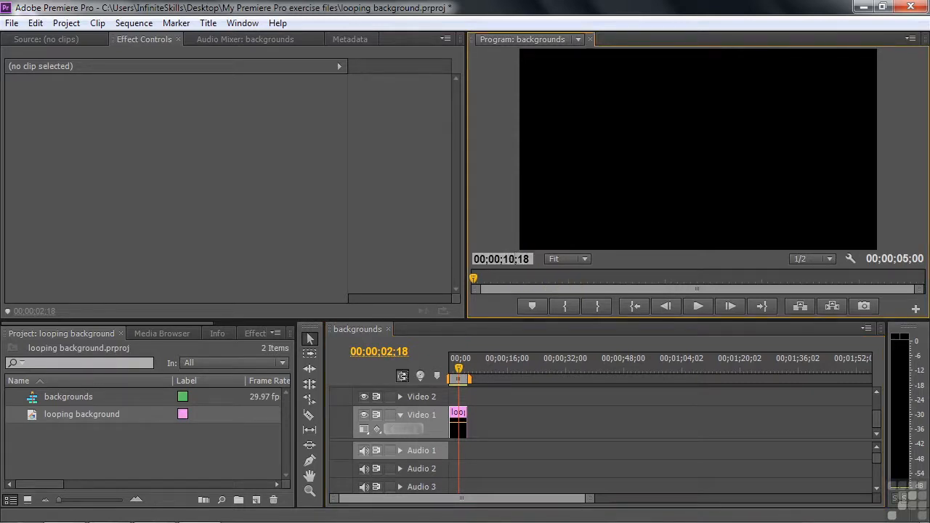
{"action": "key", "text": "Return"}
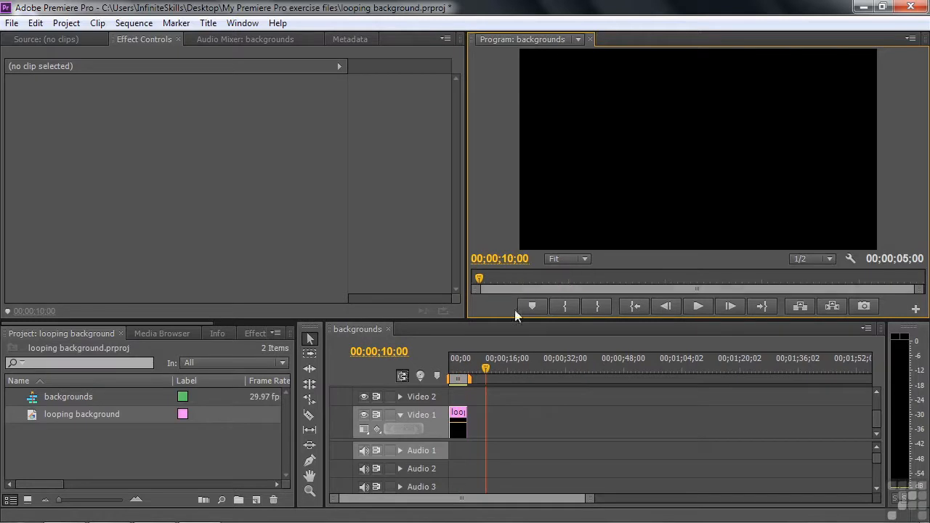
{"action": "left_click", "coordinate": [471, 417]}
{"action": "left_click_drag", "start_coordinate": [474, 417], "coordinate": [486, 417]}
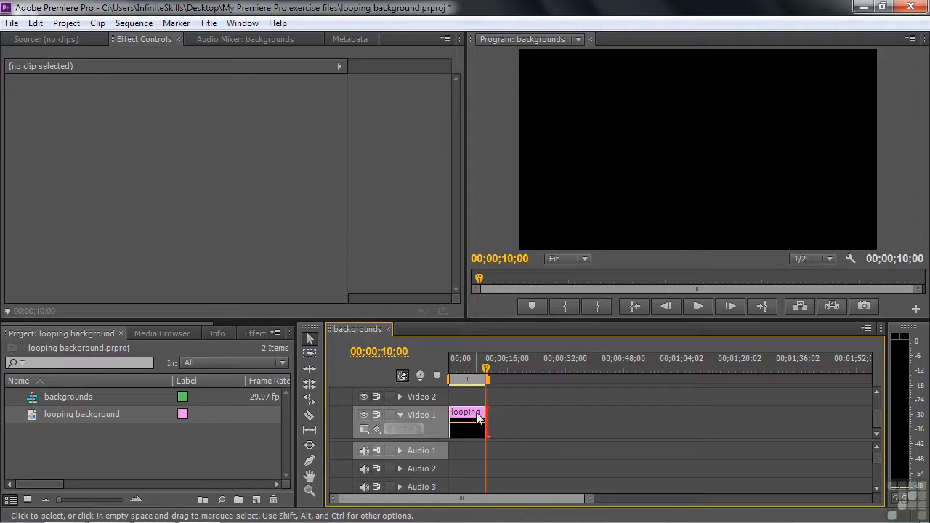
- Apply the Cell Pattern effect from the Generate video effects to the looping background clip
{"action": "left_click", "coordinate": [476, 416]}
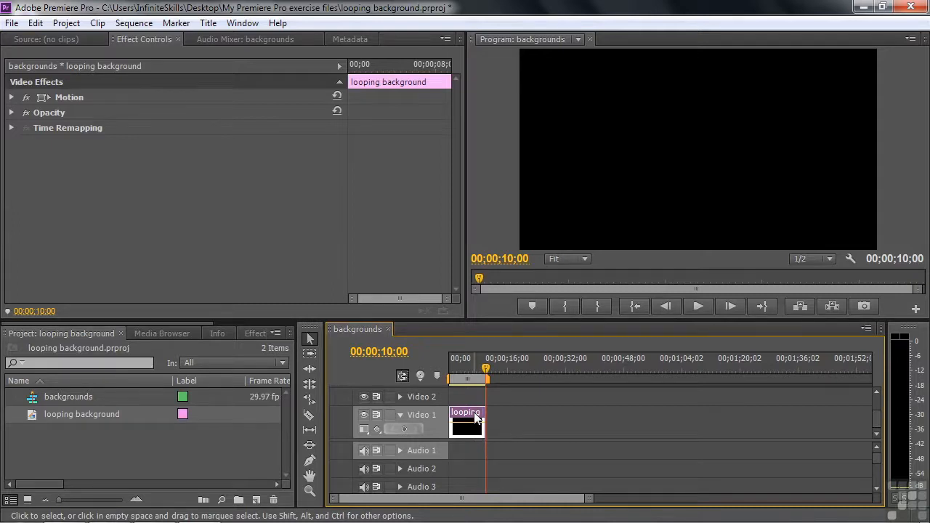
{"action": "key", "text": "backslash"}
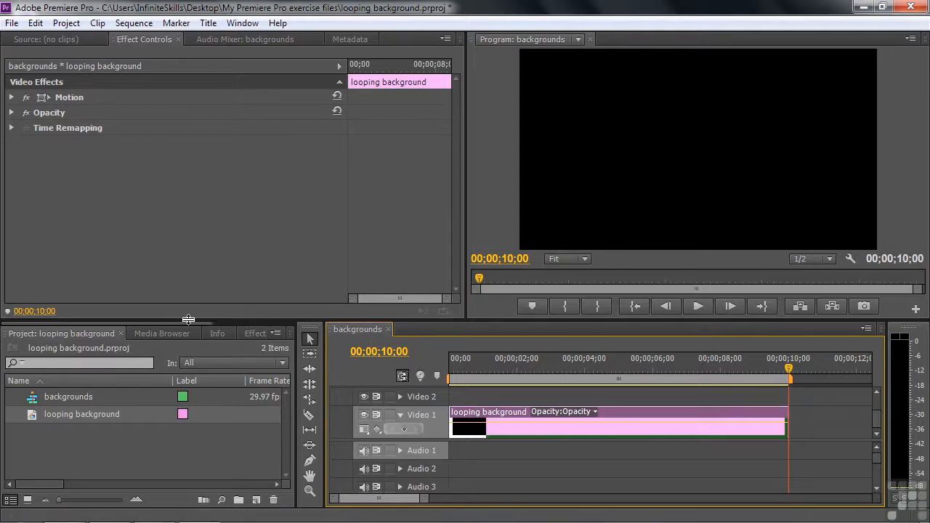
{"action": "left_click_drag", "start_coordinate": [182, 325], "coordinate": [218, 323]}
{"action": "left_click", "coordinate": [209, 333]}
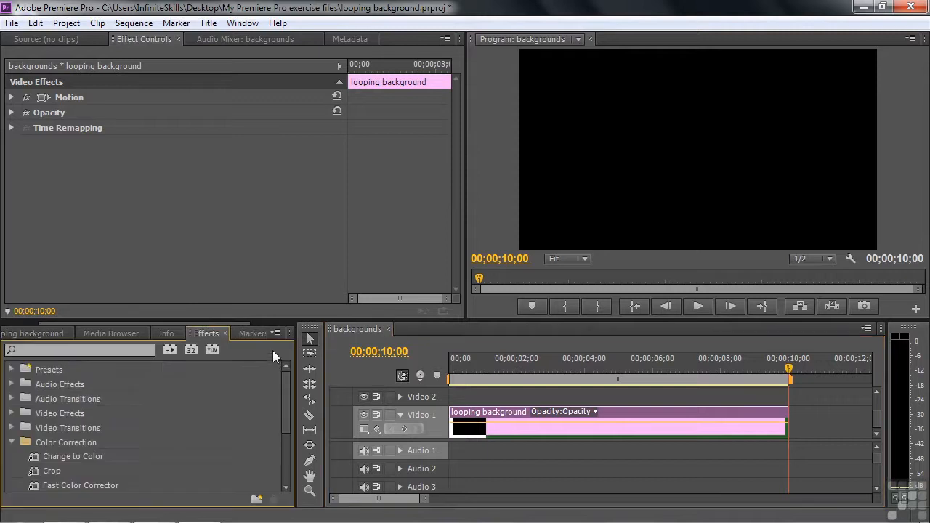
{"action": "left_click", "coordinate": [10, 414]}
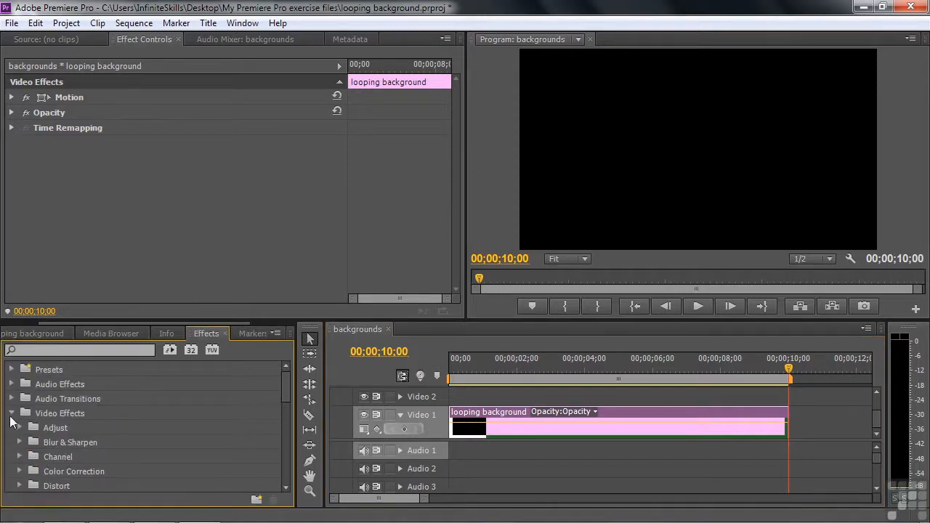
{"action": "left_click_drag", "start_coordinate": [283, 388], "coordinate": [285, 409]}
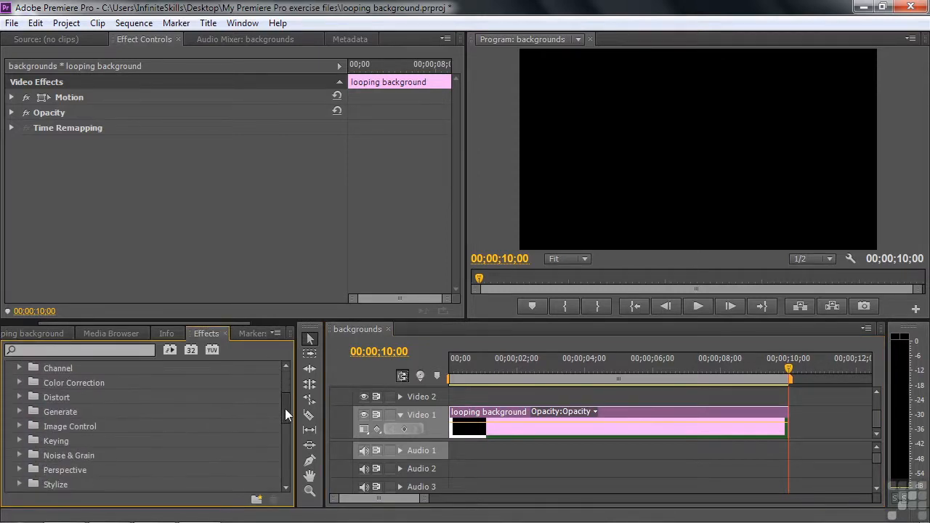
{"action": "left_click", "coordinate": [19, 411]}
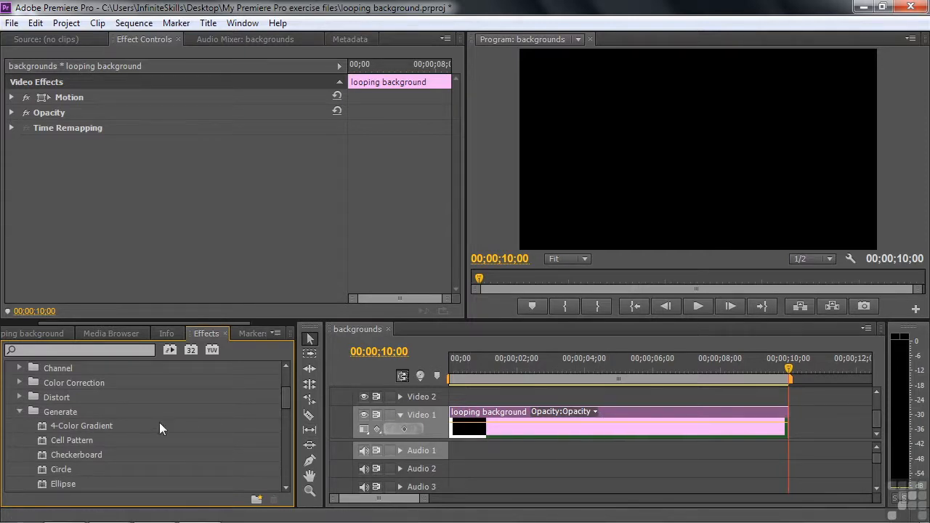
{"action": "double_click", "coordinate": [43, 437]}
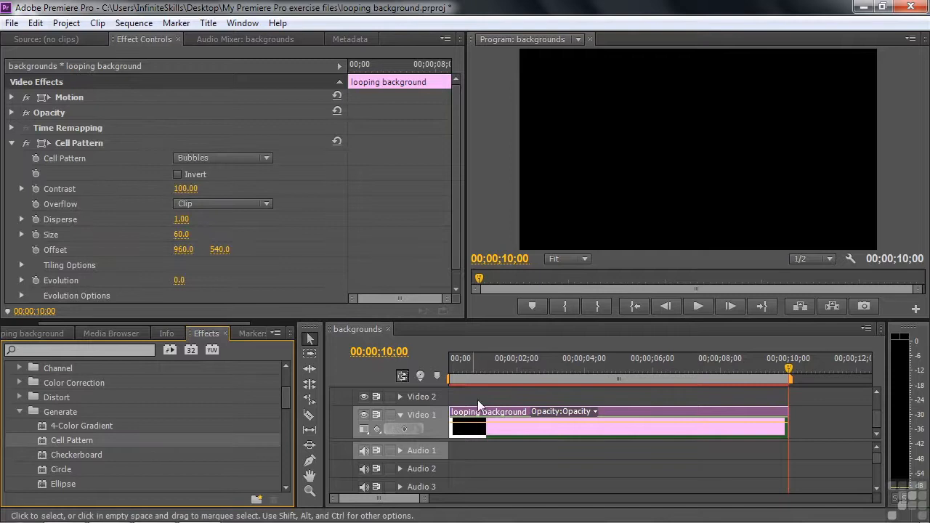
- Show the frame at 00;00;03;11 and set the effect's cell pattern to Mixed Crystals
{"action": "left_click", "coordinate": [565, 367]}
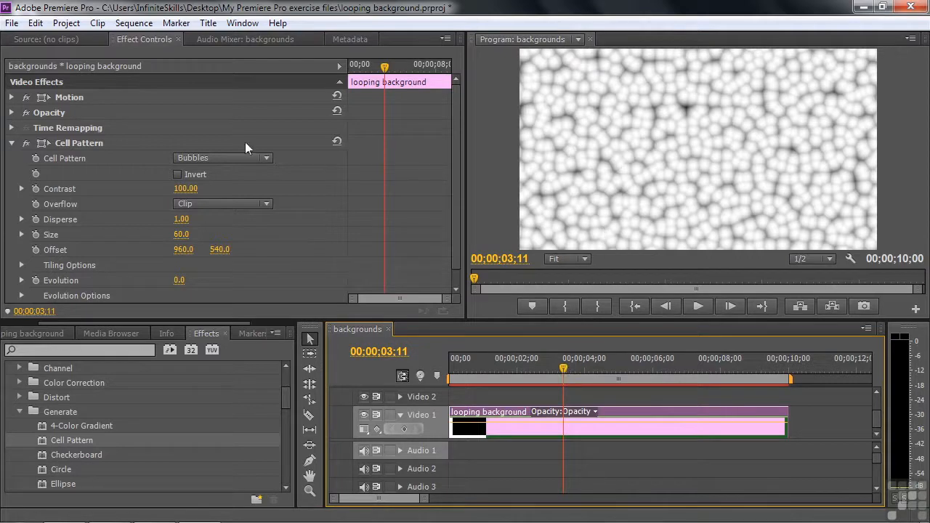
{"action": "left_click", "coordinate": [255, 158]}
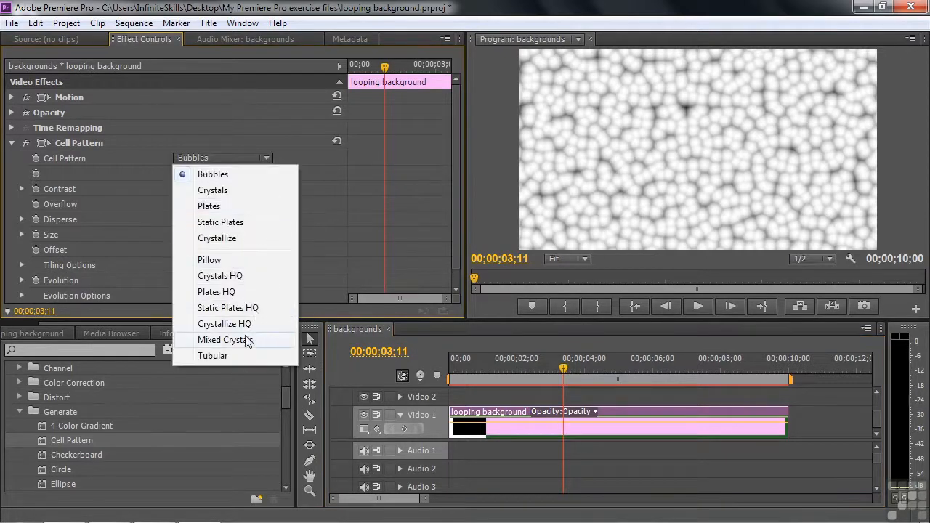
{"action": "left_click", "coordinate": [245, 336]}
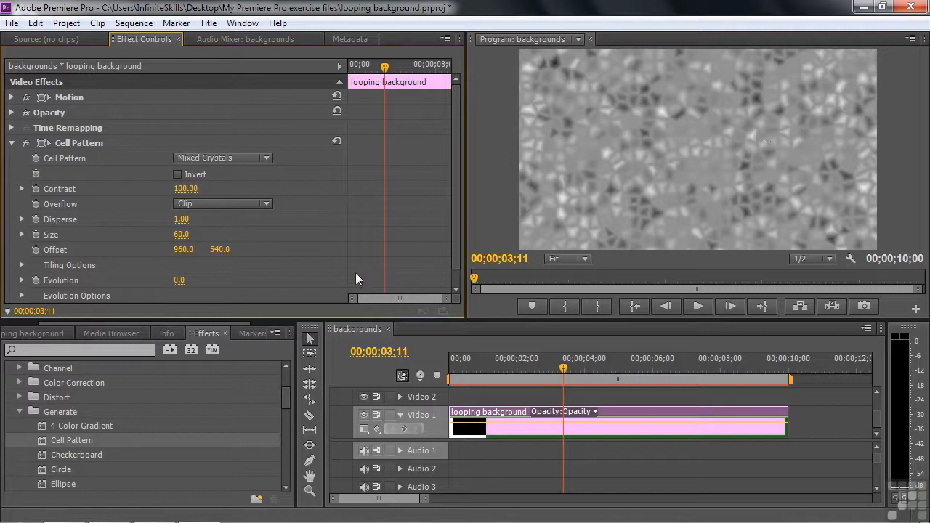
- Set the Cell Pattern effect's size to 117 and its contrast to 55
{"action": "left_click_drag", "start_coordinate": [180, 236], "coordinate": [216, 237]}
{"action": "left_click_drag", "start_coordinate": [186, 190], "coordinate": [159, 190]}
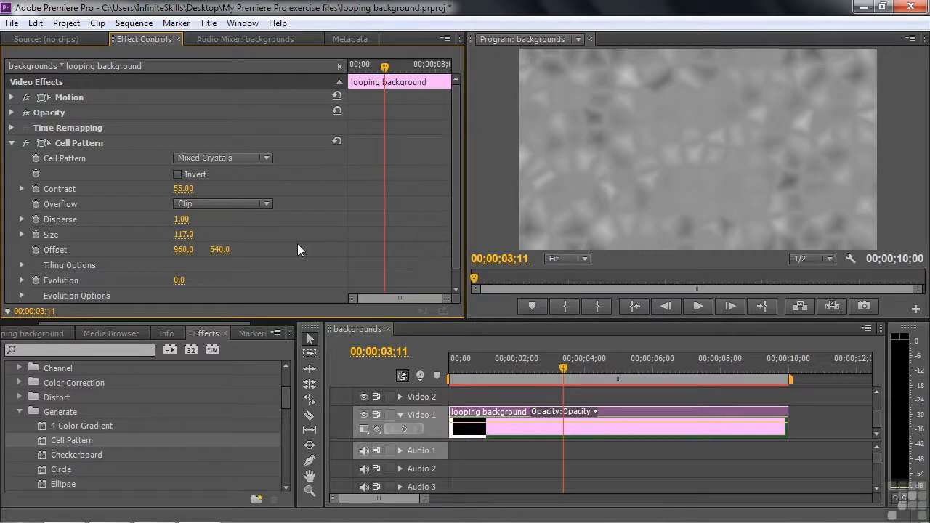
{"action": "left_click_drag", "start_coordinate": [565, 367], "coordinate": [519, 371]}
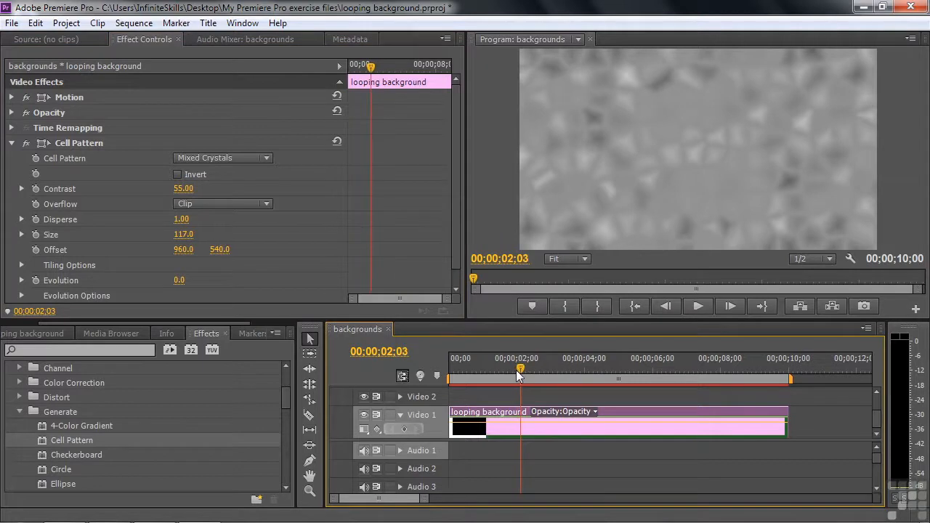
- Start keyframing the Cell Pattern's Evolution at 0.0 on the clip's first frame and expand the Evolution Options
{"action": "key", "text": "Home"}
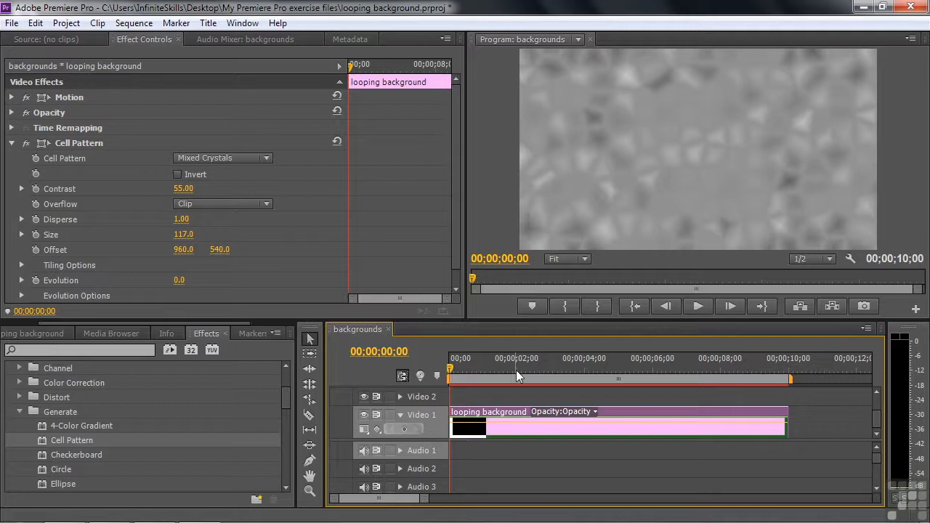
{"action": "left_click_drag", "start_coordinate": [458, 251], "coordinate": [455, 269]}
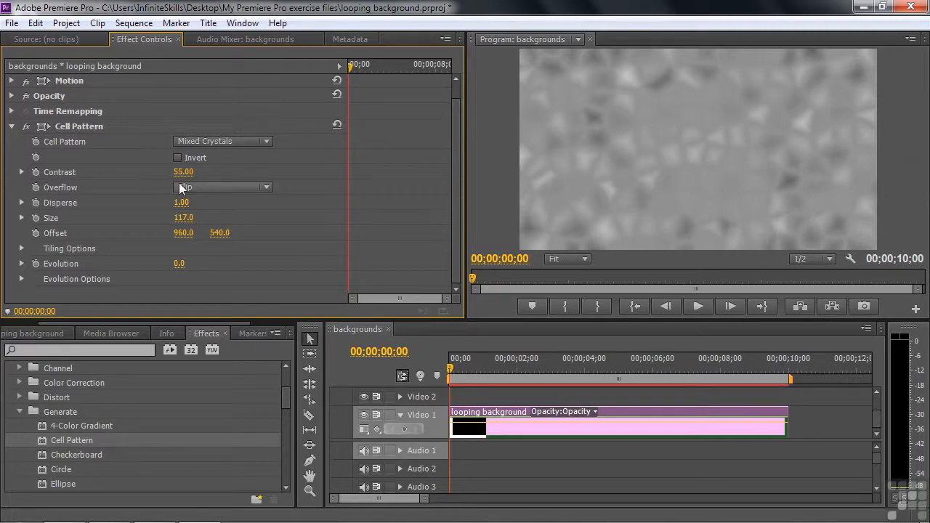
{"action": "left_click", "coordinate": [22, 264]}
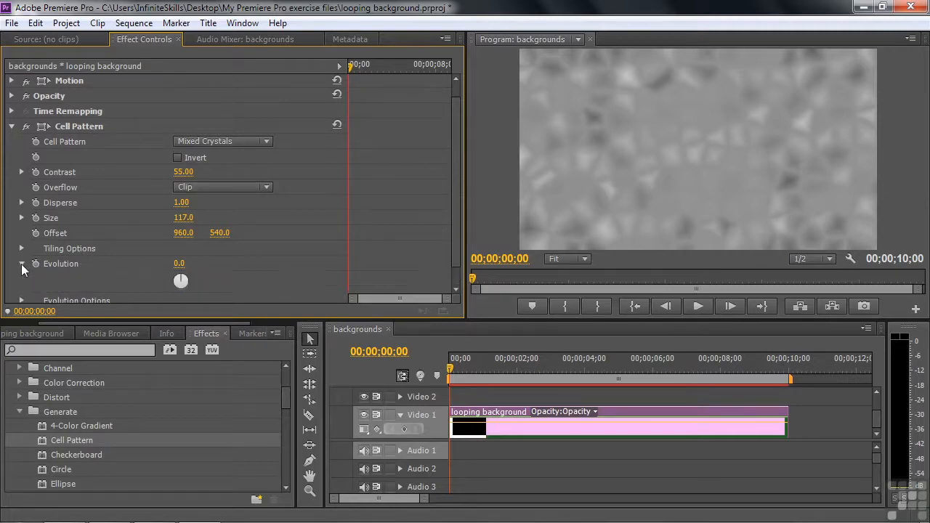
{"action": "left_click_drag", "start_coordinate": [453, 227], "coordinate": [456, 254]}
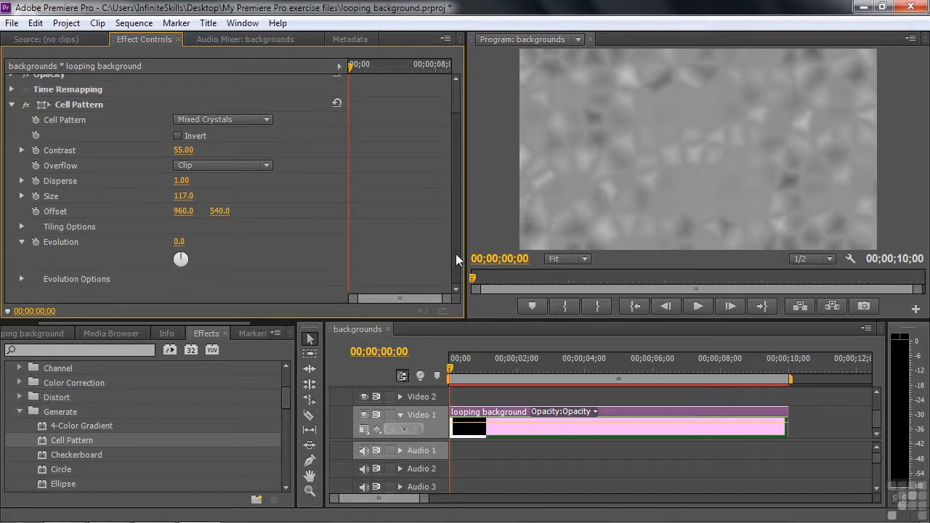
{"action": "left_click", "coordinate": [36, 242]}
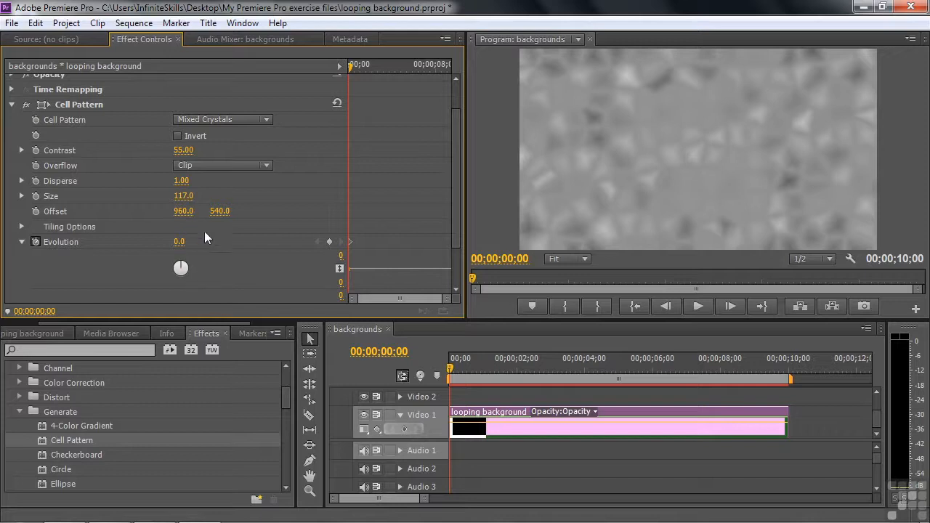
{"action": "left_click_drag", "start_coordinate": [455, 220], "coordinate": [453, 260]}
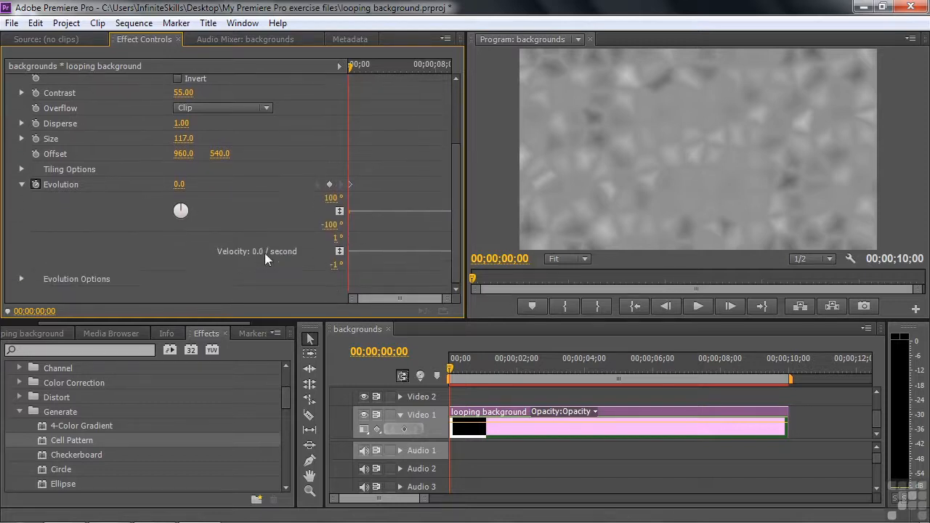
{"action": "left_click", "coordinate": [22, 279]}
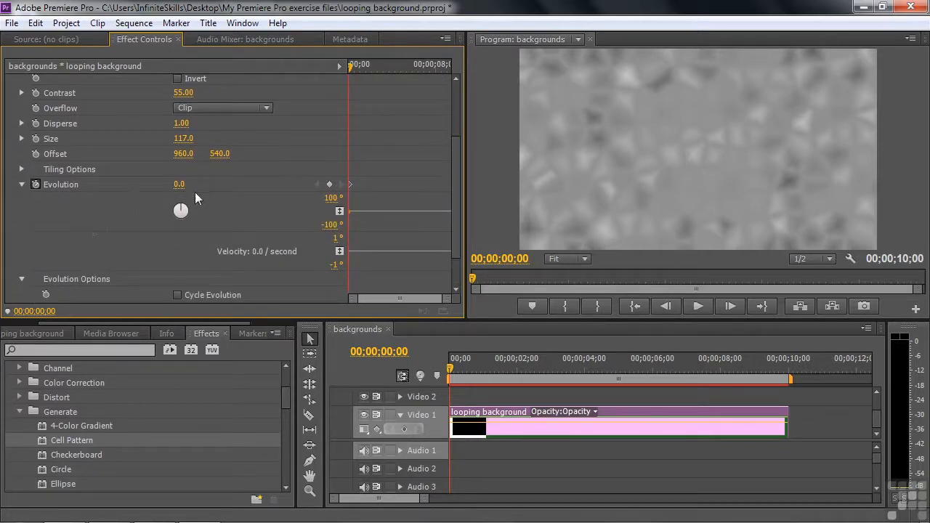
{"action": "left_click_drag", "start_coordinate": [459, 208], "coordinate": [454, 248]}
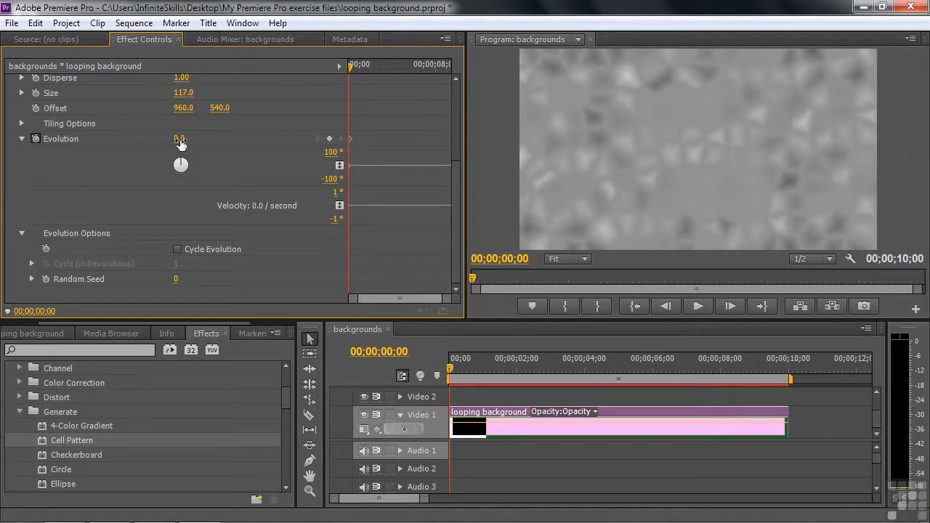
- Set Evolution to 6 full revolutions at 00;00;10;00 and play back the last seconds of the clip
{"action": "key", "text": "End"}
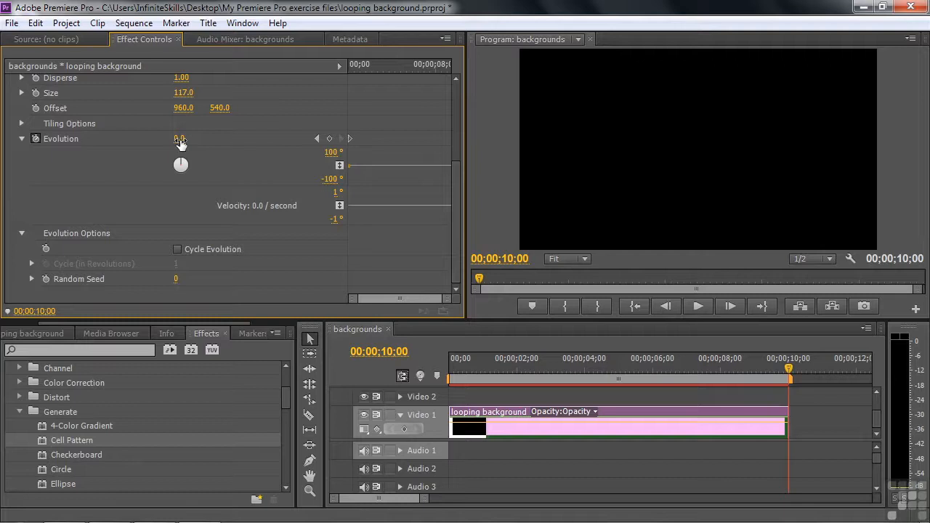
{"action": "left_click", "coordinate": [180, 140]}
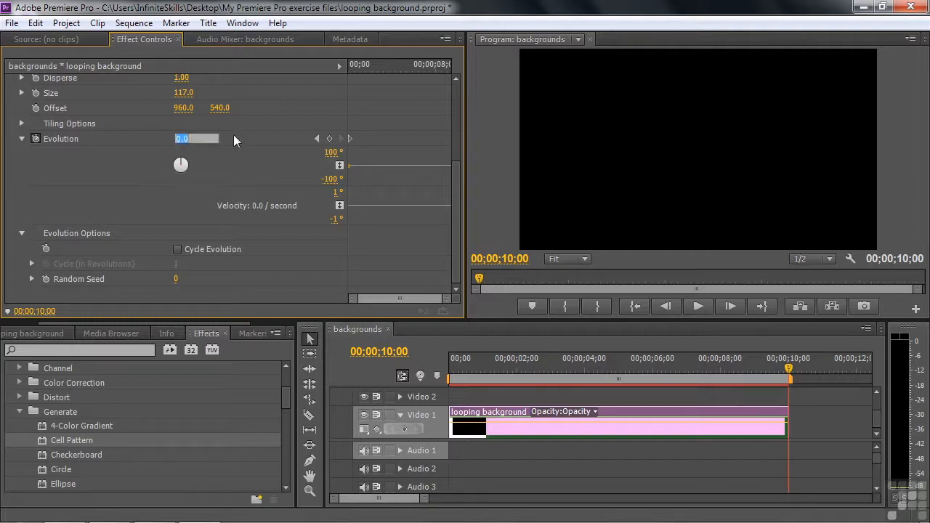
{"action": "type", "text": "6x"}
{"action": "key", "text": "Return"}
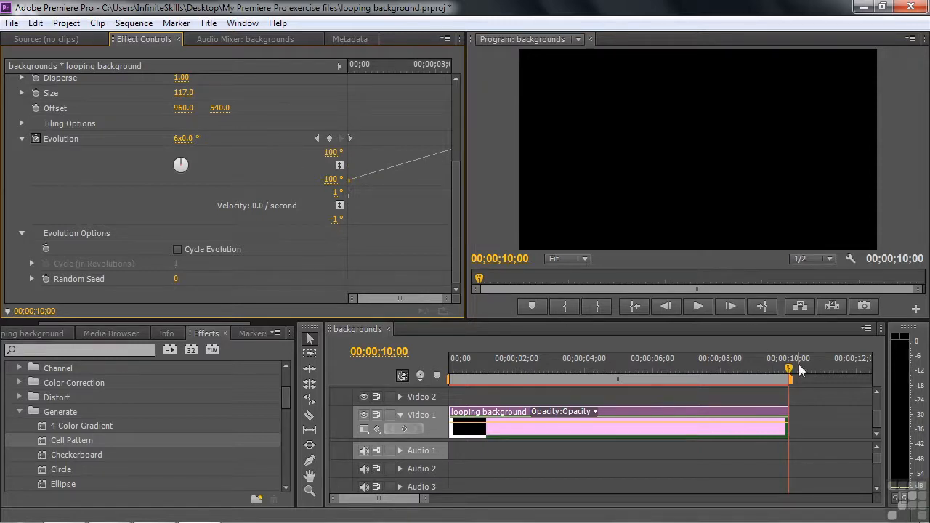
{"action": "left_click_drag", "start_coordinate": [788, 368], "coordinate": [719, 377]}
{"action": "key", "text": "space"}
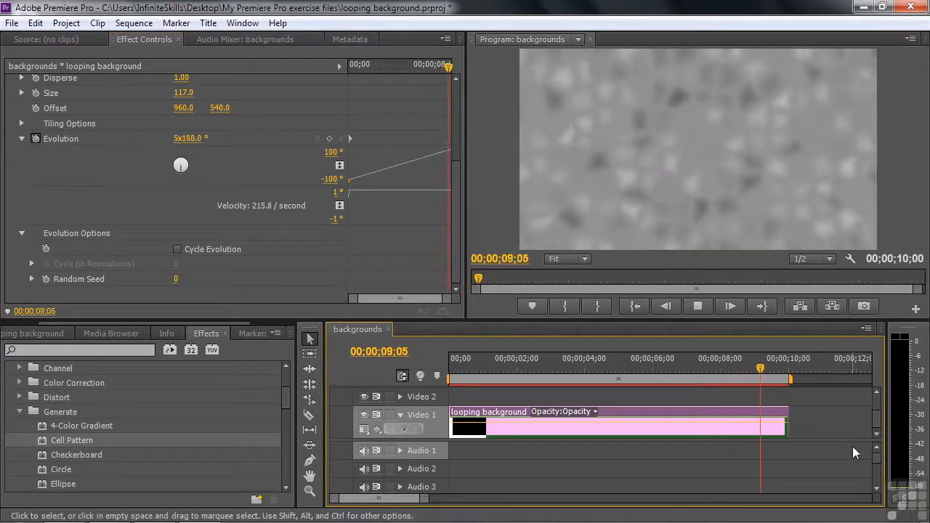
{"action": "key", "text": "space"}
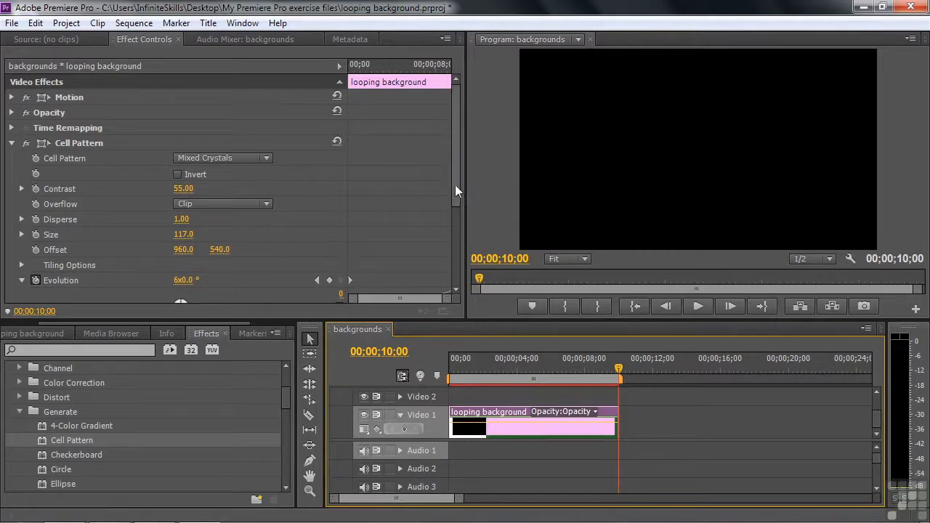
- Enable Cycle Evolution with a cycle of 2 revolutions and preview the end of the clip
{"action": "left_click_drag", "start_coordinate": [455, 185], "coordinate": [451, 274]}
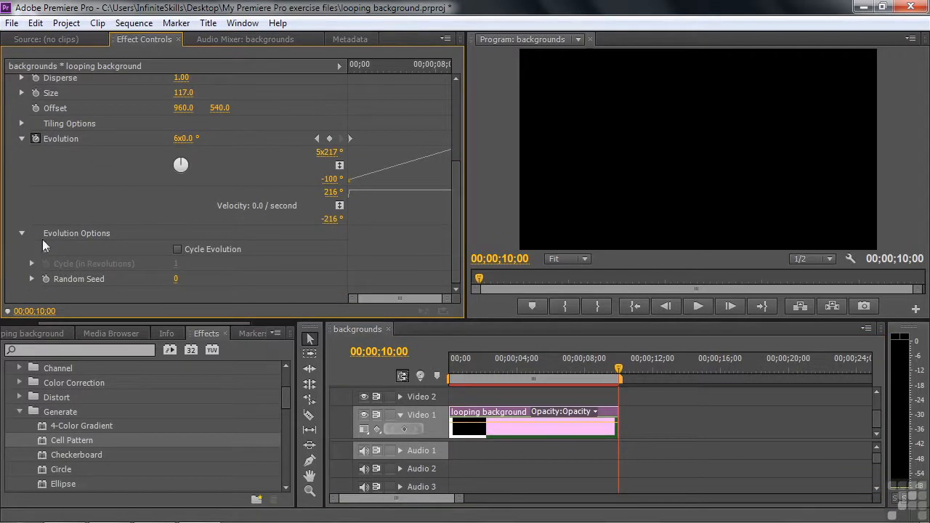
{"action": "left_click", "coordinate": [176, 248]}
{"action": "left_click", "coordinate": [177, 264]}
{"action": "type", "text": "2"}
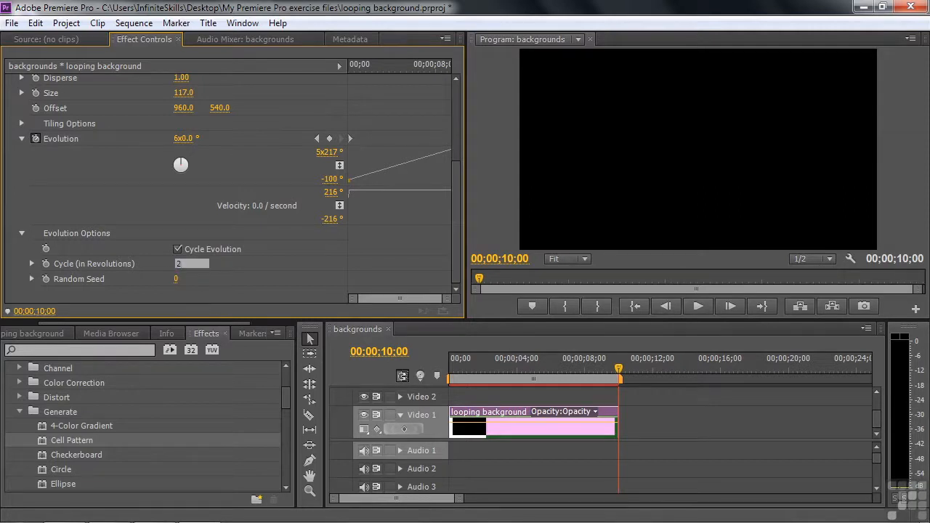
{"action": "key", "text": "Return"}
{"action": "left_click_drag", "start_coordinate": [623, 372], "coordinate": [580, 369]}
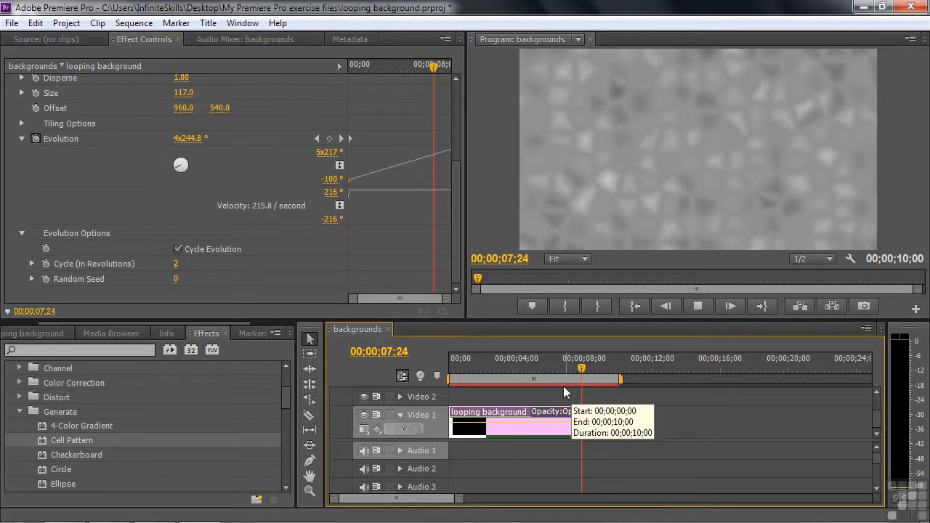
{"action": "key", "text": "space"}
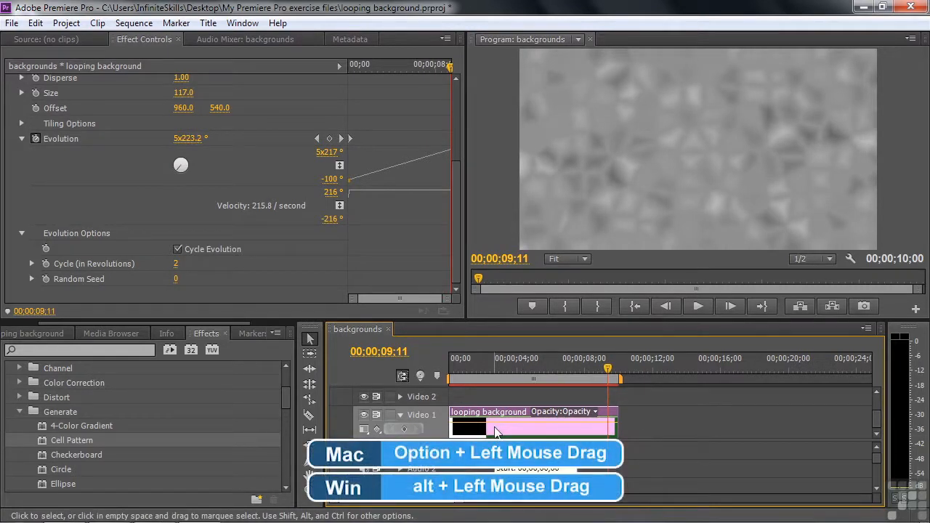
- Duplicate the looping background clip directly behind the original on Video 1 and play across the join twice
{"action": "left_click_drag", "start_coordinate": [496, 431], "coordinate": [669, 430]}
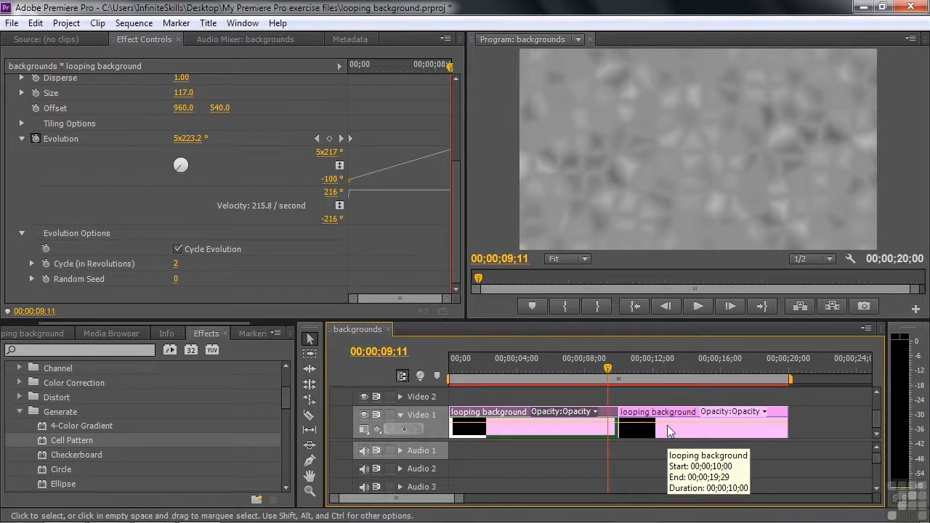
{"action": "left_click_drag", "start_coordinate": [611, 368], "coordinate": [605, 372]}
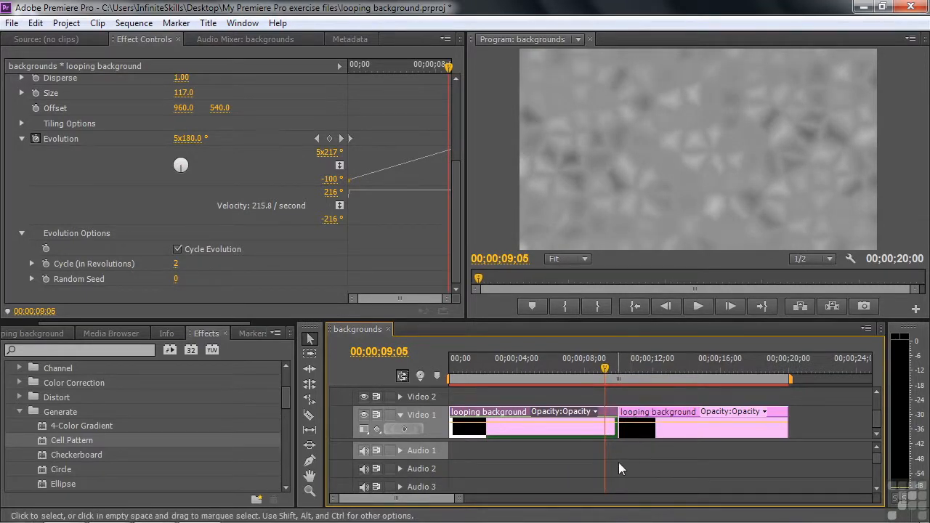
{"action": "key", "text": "space"}
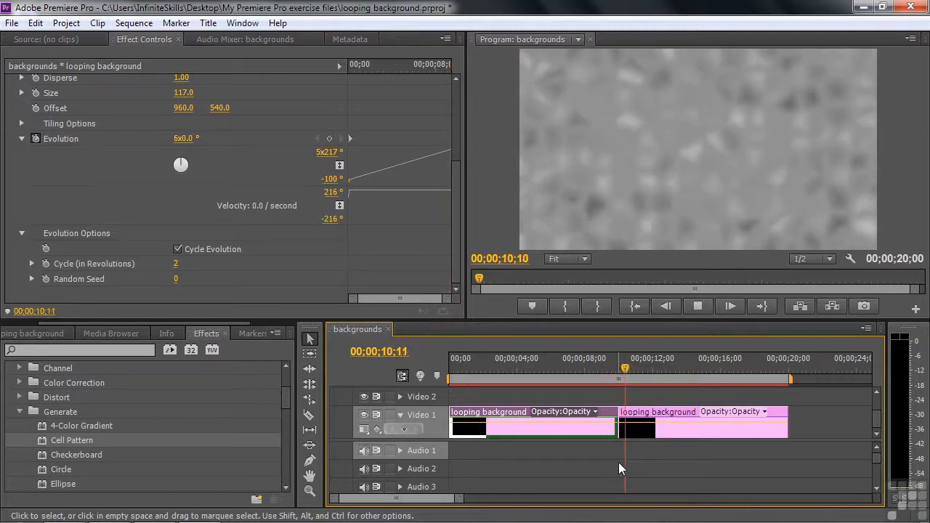
{"action": "key", "text": "space"}
{"action": "left_click_drag", "start_coordinate": [635, 374], "coordinate": [604, 375]}
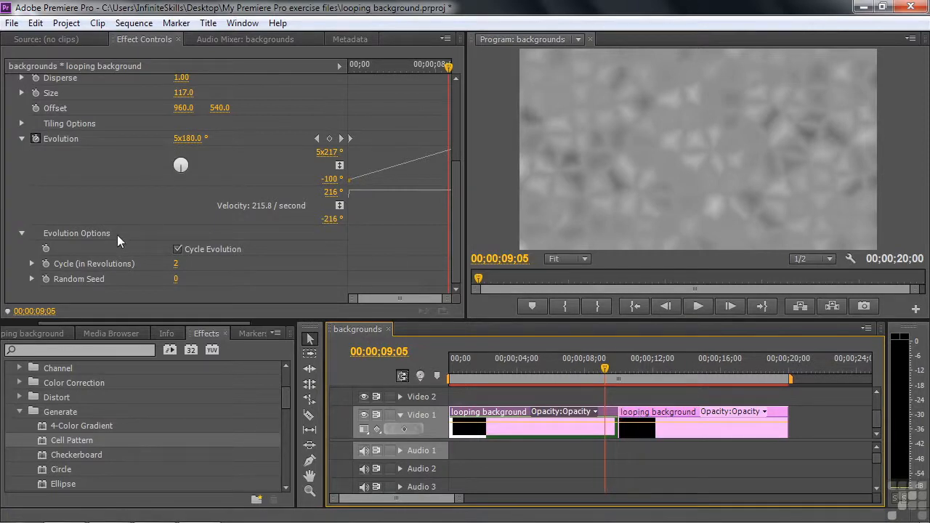
{"action": "key", "text": "space"}
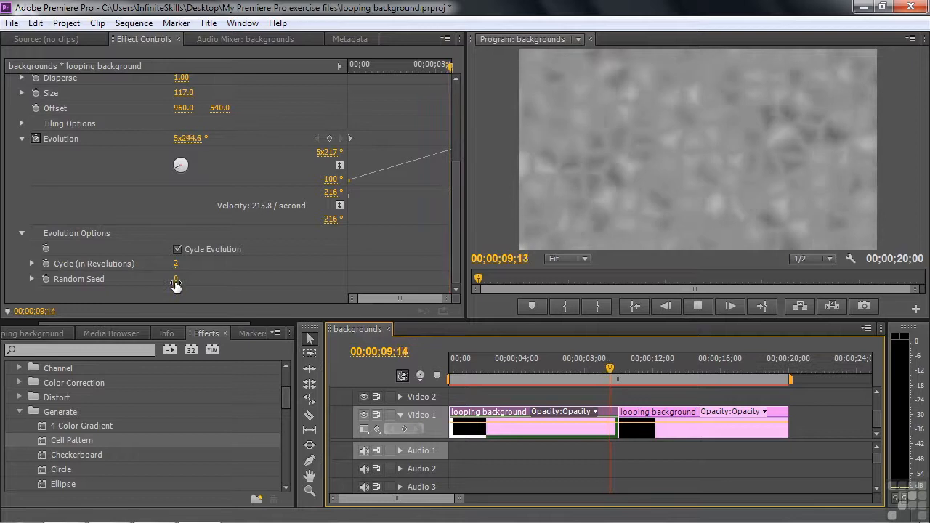
{"action": "key", "text": "space"}
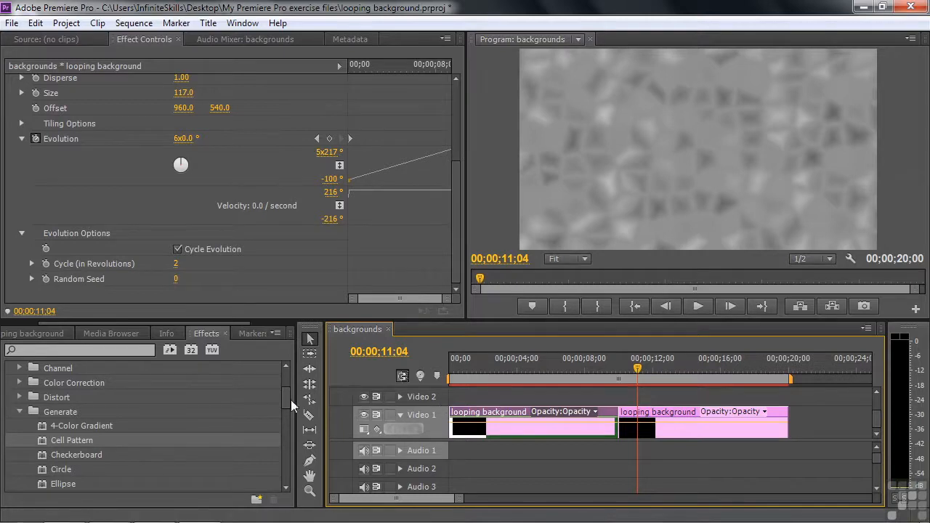
- Apply the Fast Color Corrector effect to the first looping background clip and delete the duplicate clip from Video 1
{"action": "left_click_drag", "start_coordinate": [287, 400], "coordinate": [281, 442]}
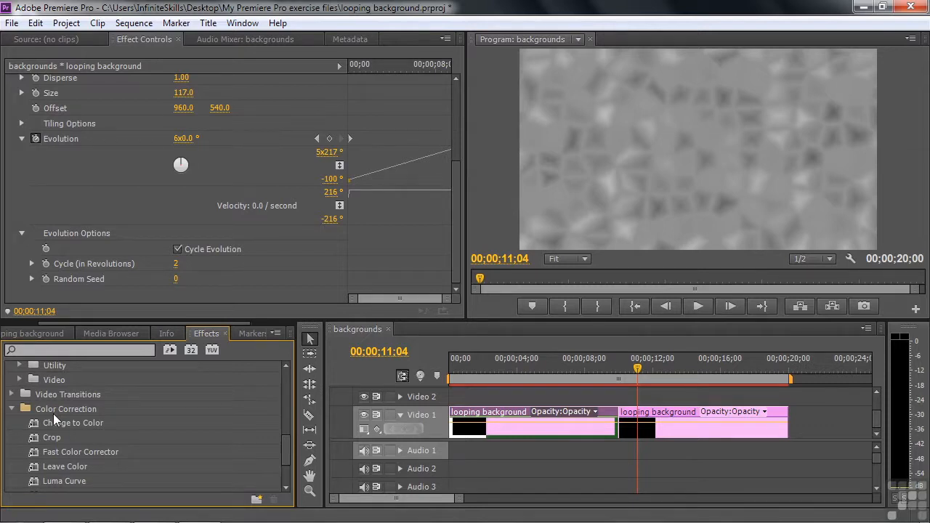
{"action": "left_click_drag", "start_coordinate": [37, 454], "coordinate": [507, 431]}
{"action": "left_click", "coordinate": [682, 411]}
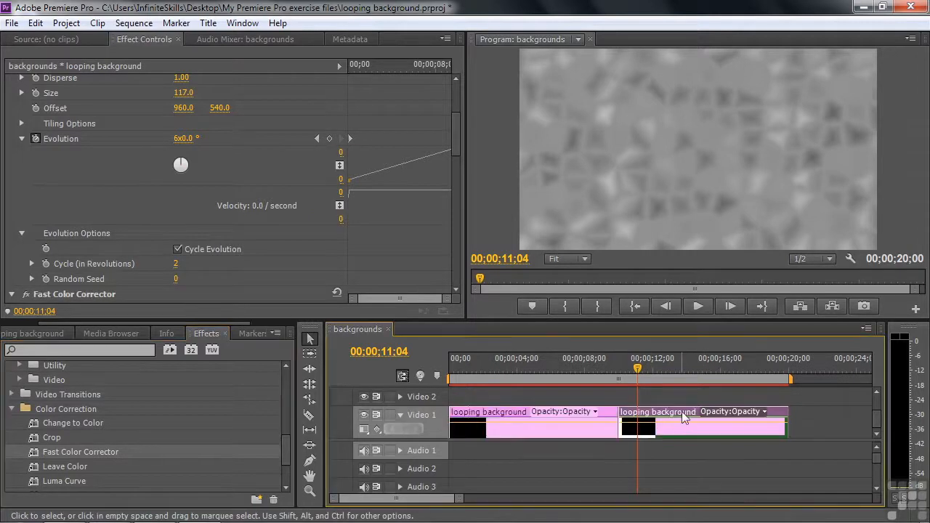
{"action": "key", "text": "Delete"}
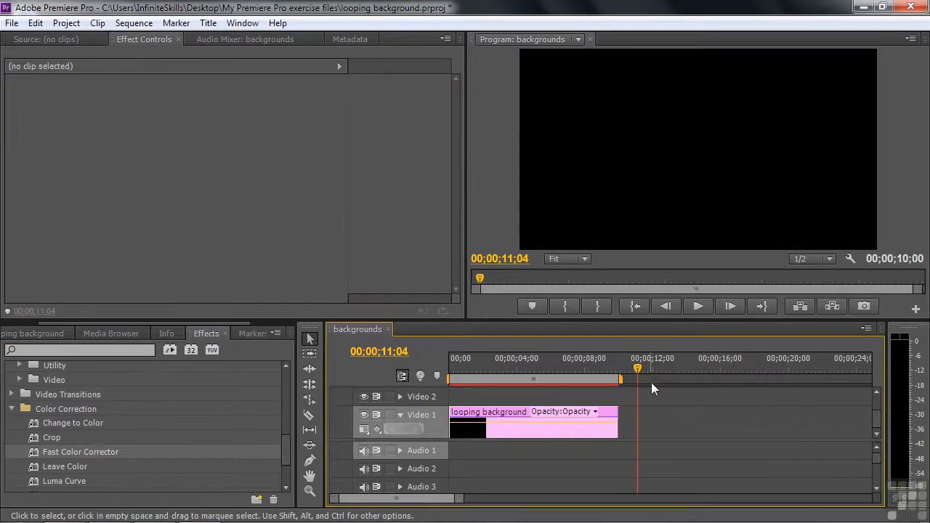
- At 00;00;02;13, tint the remaining clip magenta in the Fast Color Corrector, with balance magnitude 100 and balance angle about -49.8°
{"action": "left_click_drag", "start_coordinate": [638, 367], "coordinate": [492, 371]}
{"action": "left_click", "coordinate": [488, 419]}
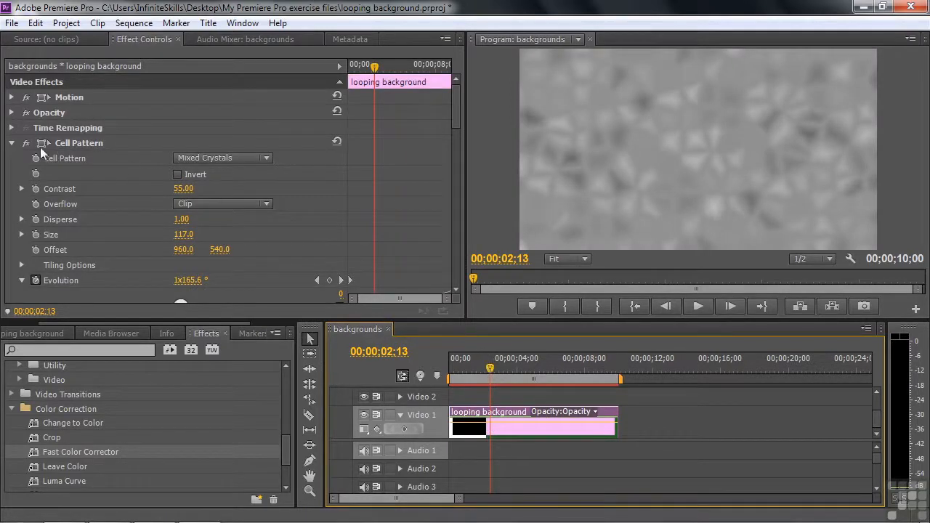
{"action": "left_click", "coordinate": [11, 143]}
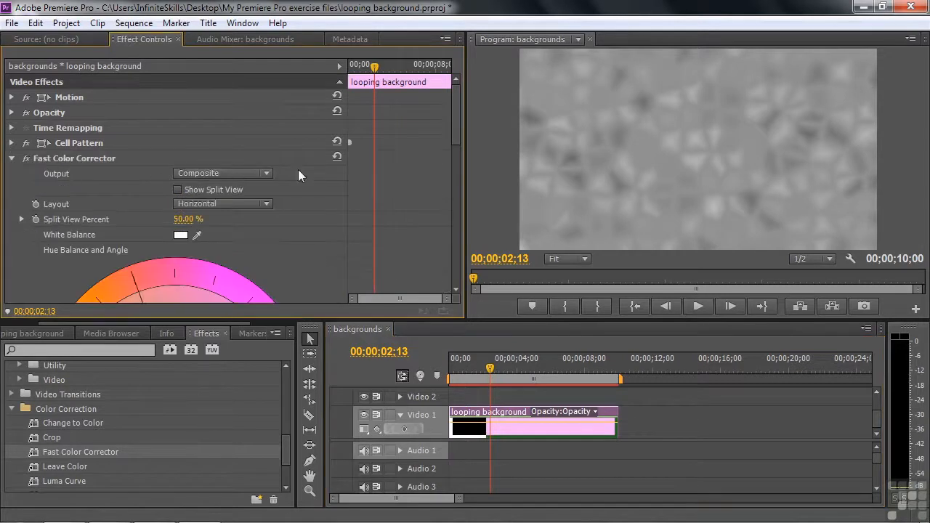
{"action": "left_click_drag", "start_coordinate": [458, 125], "coordinate": [407, 208]}
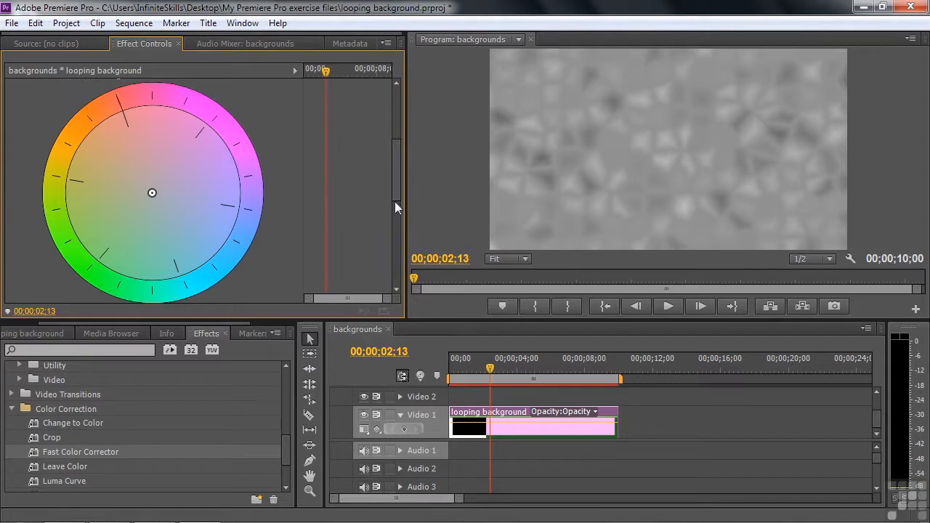
{"action": "left_click_drag", "start_coordinate": [151, 193], "coordinate": [206, 128]}
{"action": "left_click_drag", "start_coordinate": [397, 158], "coordinate": [393, 178]}
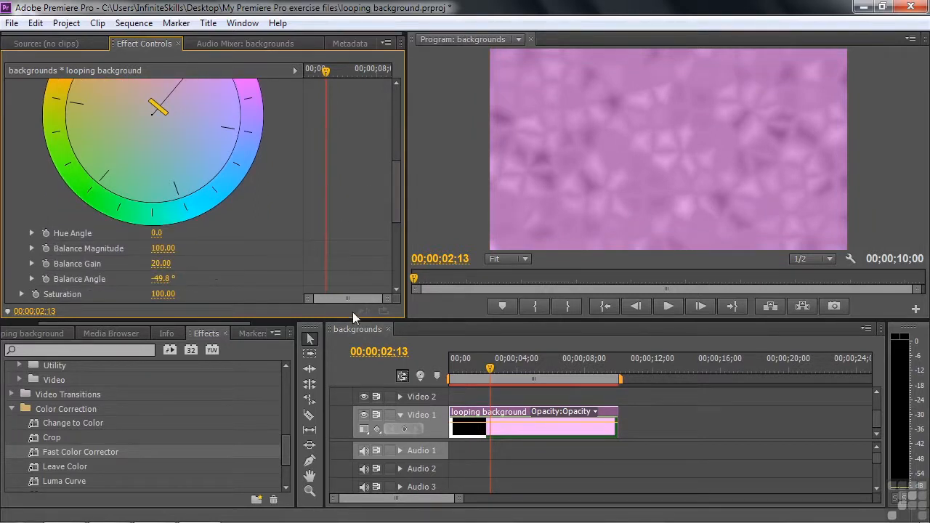
- Shift the clip's tint to a pinkish red at a balance angle of about -91.2° and return to the sequence start
{"action": "left_click_drag", "start_coordinate": [352, 321], "coordinate": [348, 377]}
{"action": "left_click_drag", "start_coordinate": [391, 270], "coordinate": [393, 253]}
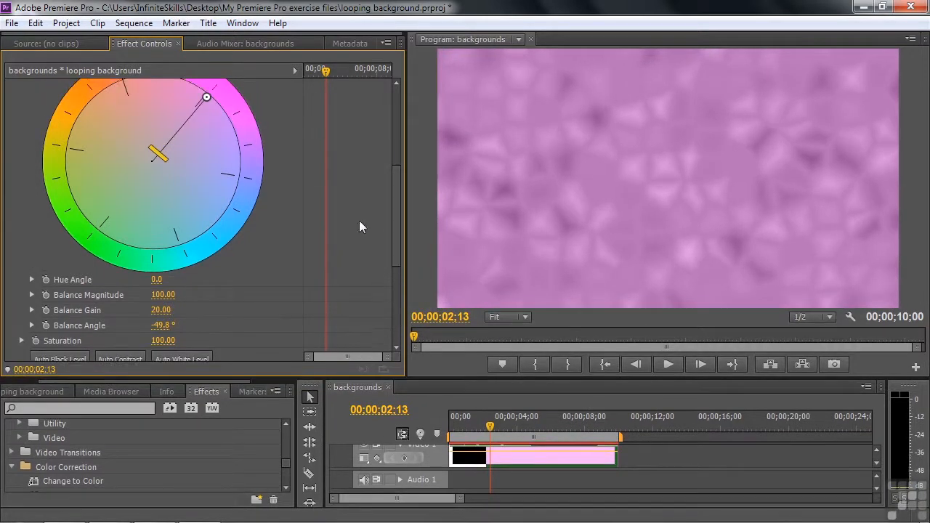
{"action": "left_click_drag", "start_coordinate": [207, 96], "coordinate": [152, 81]}
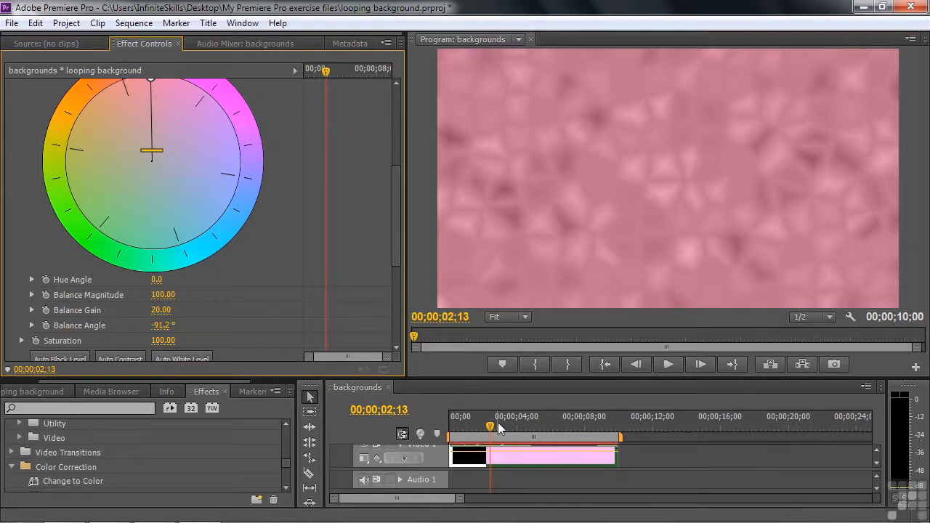
{"action": "left_click_drag", "start_coordinate": [497, 428], "coordinate": [451, 432]}
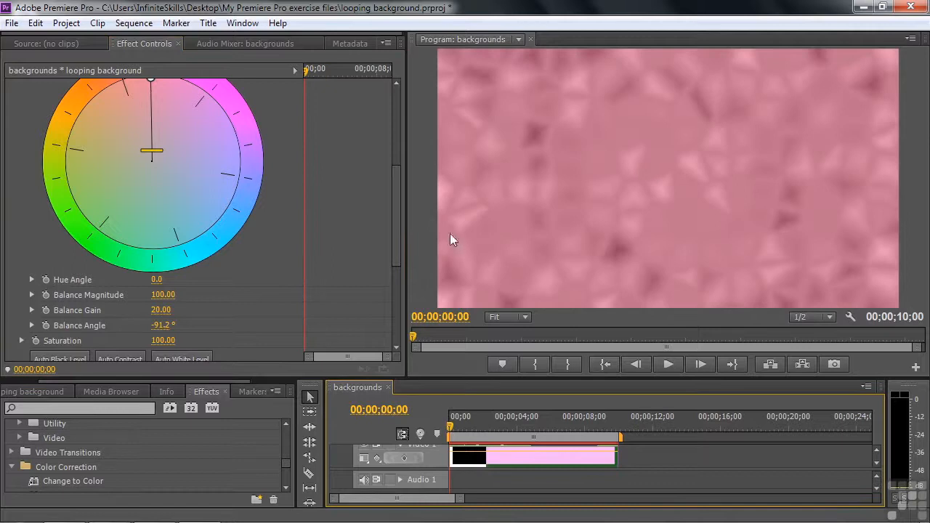
- Reset the current workspace to its default panel layout
{"action": "left_click", "coordinate": [236, 24]}
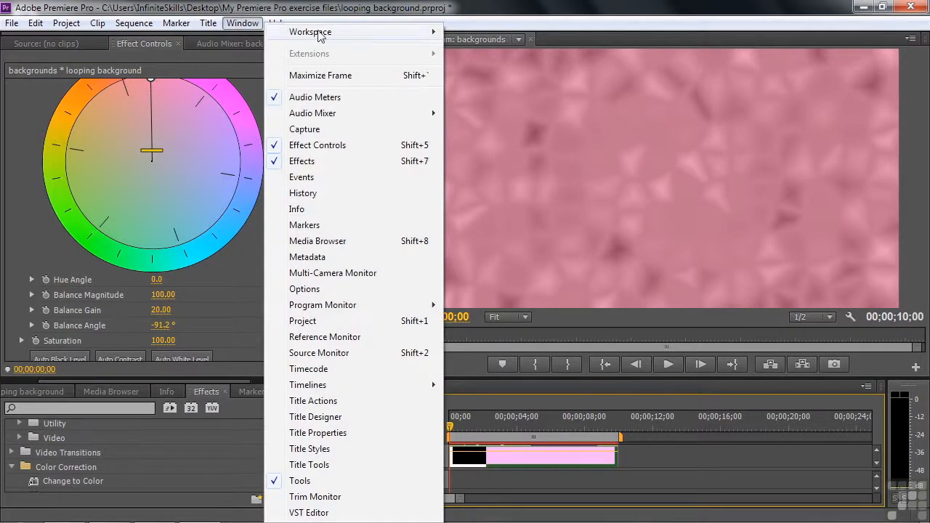
{"action": "mouse_move", "coordinate": [429, 32]}
{"action": "left_click", "coordinate": [509, 166]}
{"action": "left_click", "coordinate": [487, 280]}
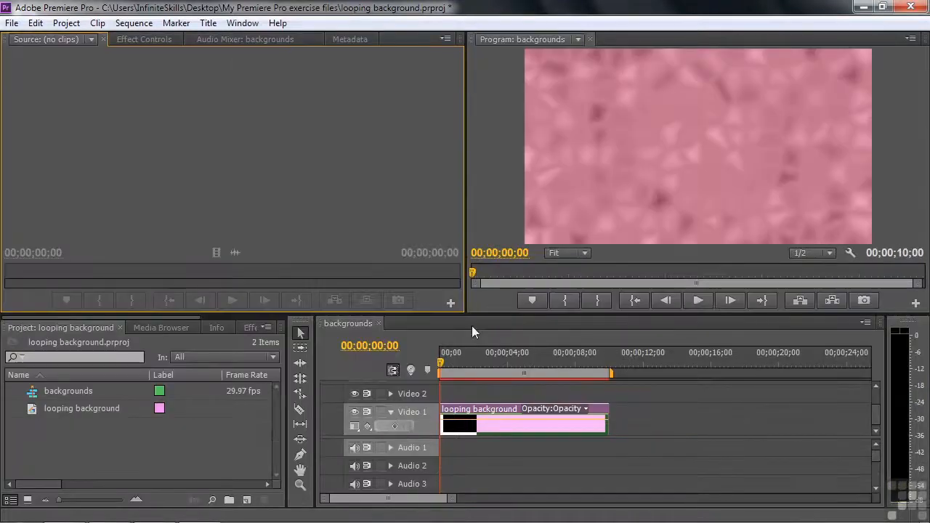
- At the sequence start, enable keyframing for the looping background clip's Fast Color Corrector Balance Angle and set it to 0°
{"action": "left_click", "coordinate": [496, 424]}
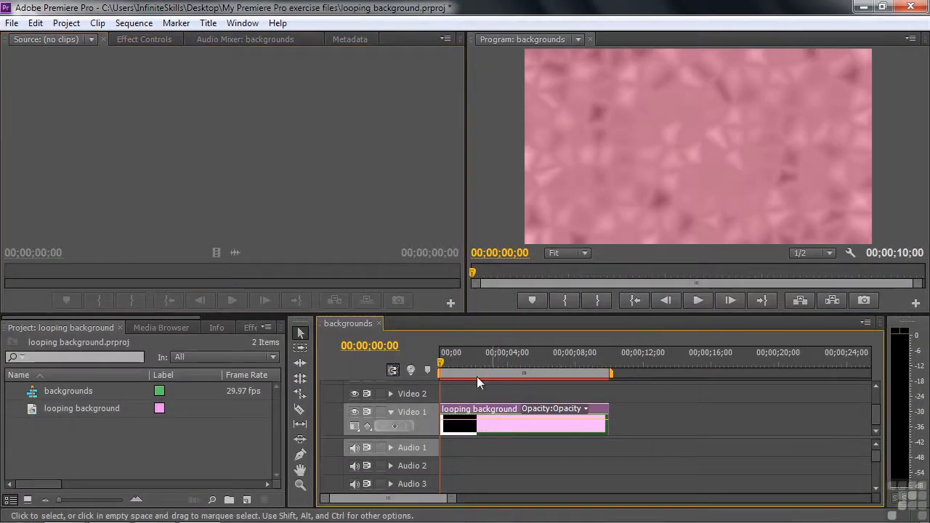
{"action": "left_click", "coordinate": [158, 42]}
{"action": "left_click_drag", "start_coordinate": [452, 167], "coordinate": [449, 241]}
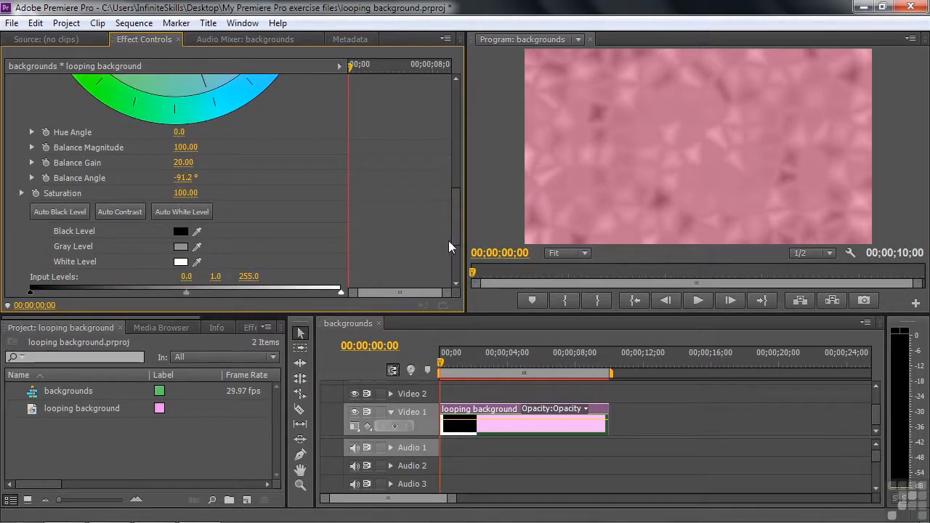
{"action": "left_click", "coordinate": [192, 178]}
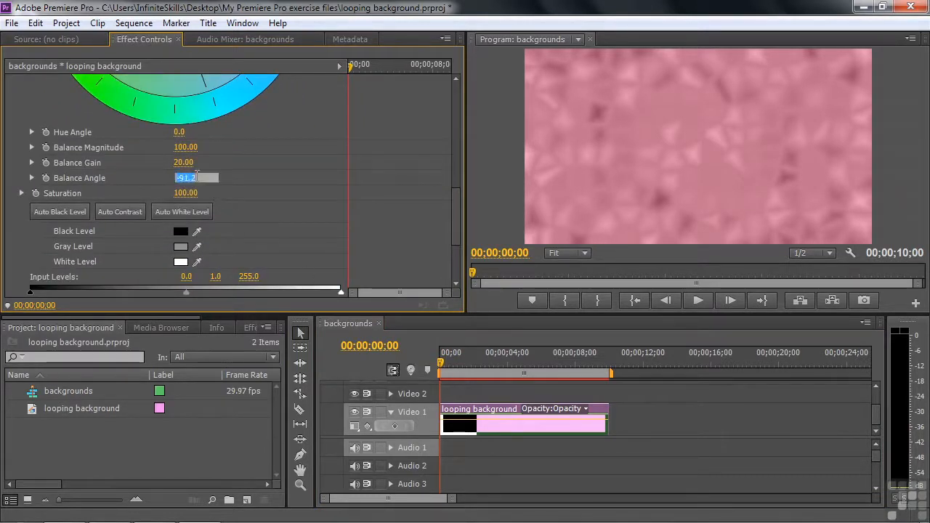
{"action": "type", "text": "0"}
{"action": "key", "text": "Return"}
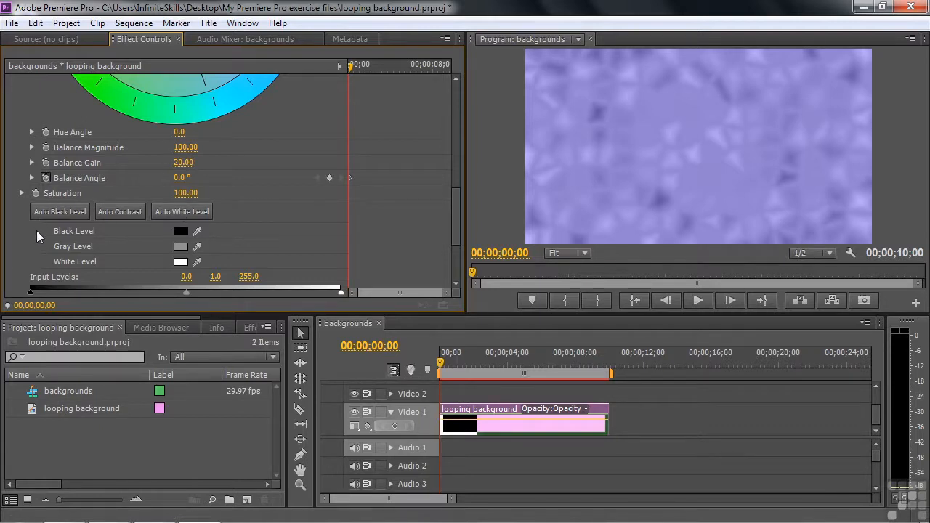
- At the sequence end, 00;00;10;00, set the clip's Balance Angle to 720°
{"action": "key", "text": "End"}
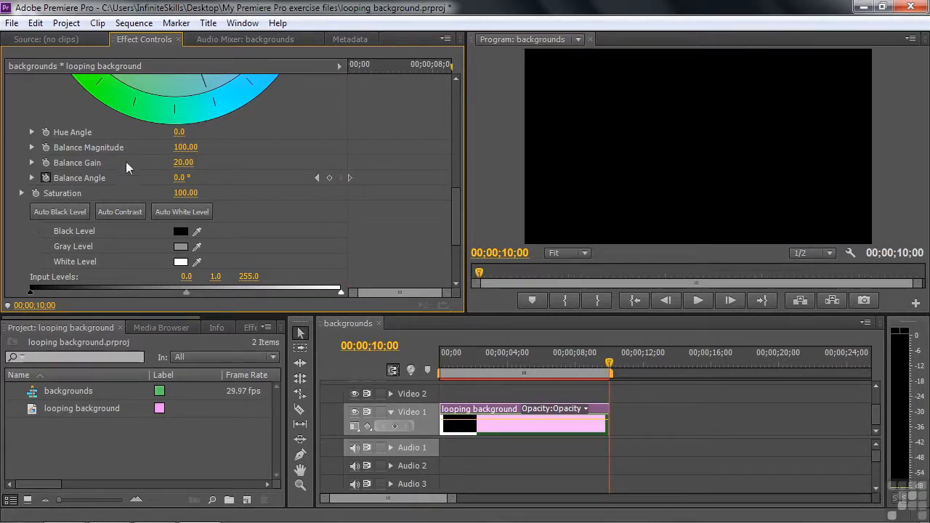
{"action": "left_click", "coordinate": [180, 178]}
{"action": "type", "text": "720"}
{"action": "key", "text": "Return"}
- Scrub and play the clip from the start and from 00;00;07;00 to review the animated tint alongside the color wheel
{"action": "left_click_drag", "start_coordinate": [609, 364], "coordinate": [481, 374]}
{"action": "left_click_drag", "start_coordinate": [456, 240], "coordinate": [455, 189]}
{"action": "left_click_drag", "start_coordinate": [482, 361], "coordinate": [440, 373]}
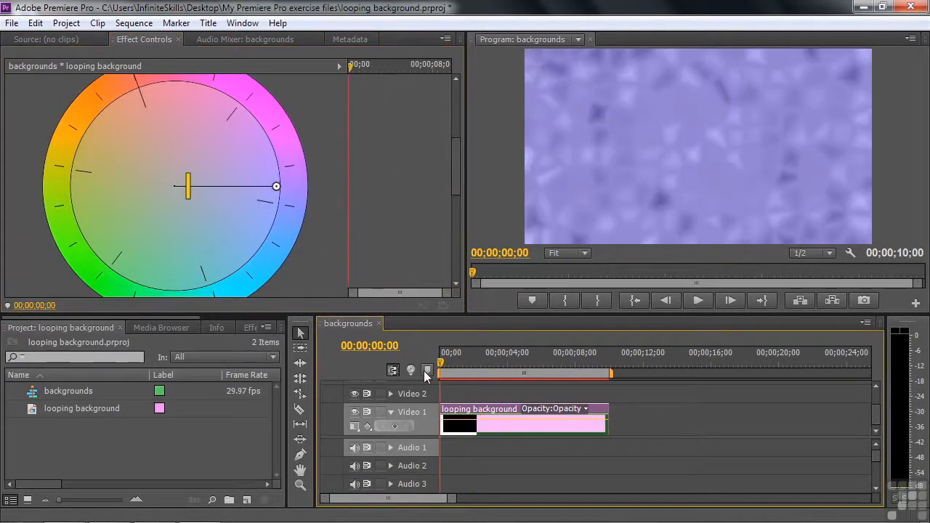
{"action": "key", "text": "space"}
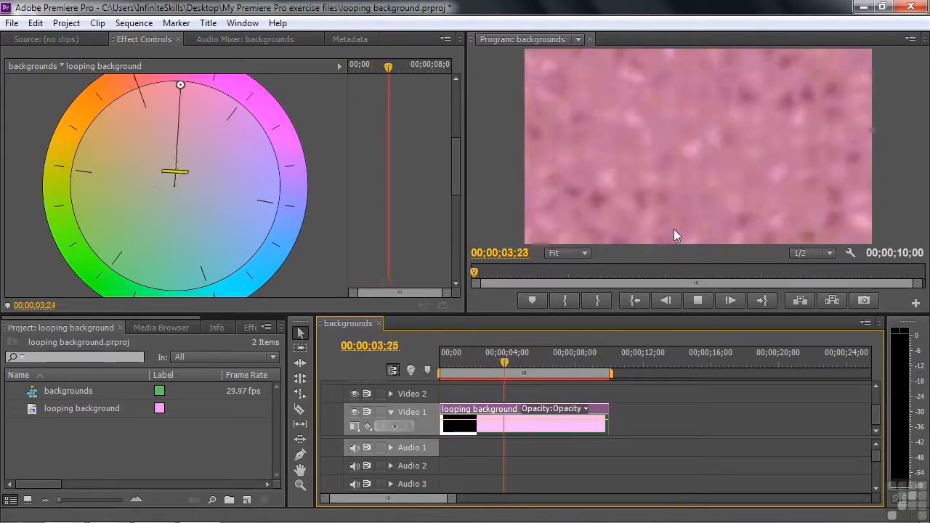
{"action": "left_click", "coordinate": [558, 362]}
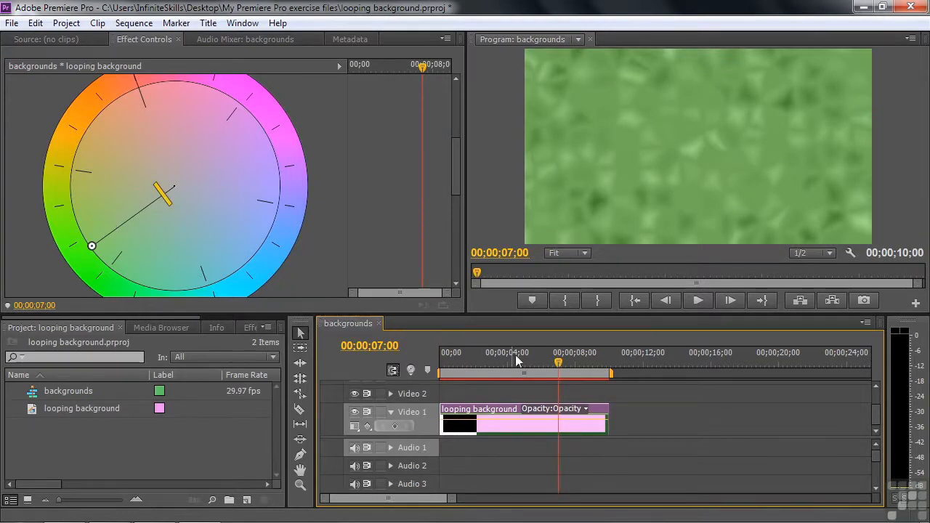
{"action": "key", "text": "space"}
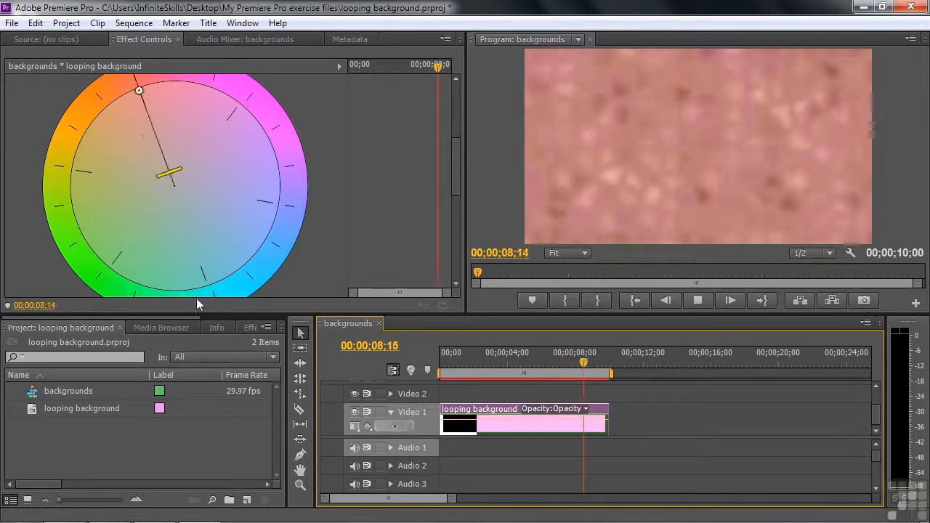
{"action": "key", "text": "space"}
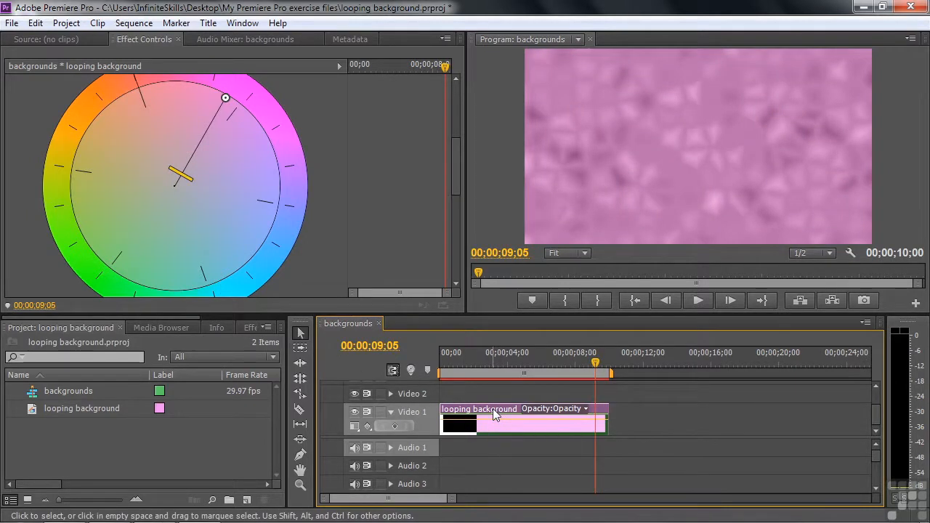
- Place a copy of the color-cycling clip directly after the original on Video 1 and play across their join twice
{"action": "left_click_drag", "start_coordinate": [493, 409], "coordinate": [659, 409]}
{"action": "left_click", "coordinate": [700, 408]}
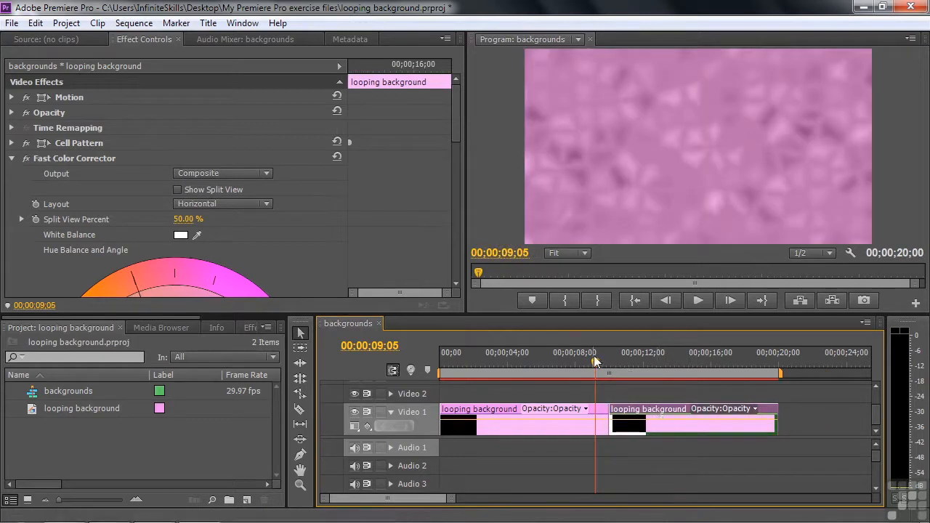
{"action": "left_click_drag", "start_coordinate": [595, 362], "coordinate": [584, 362]}
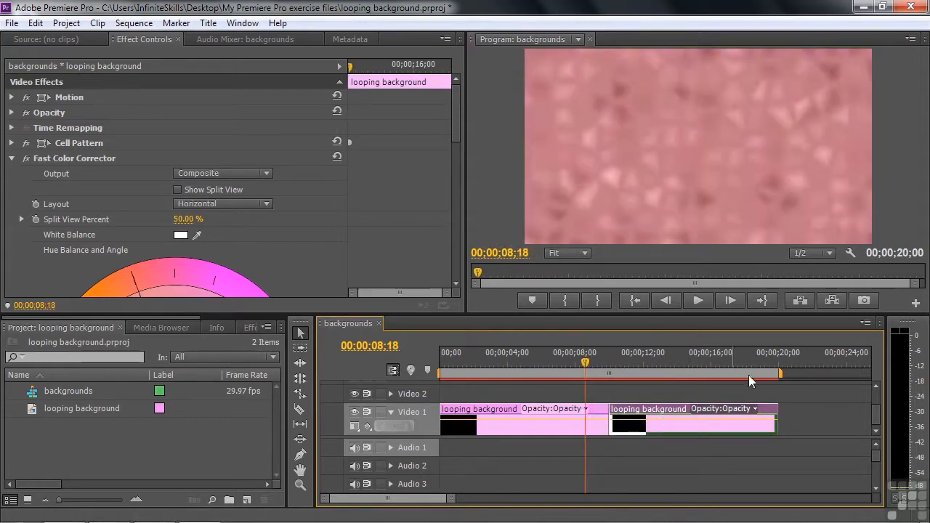
{"action": "key", "text": "space"}
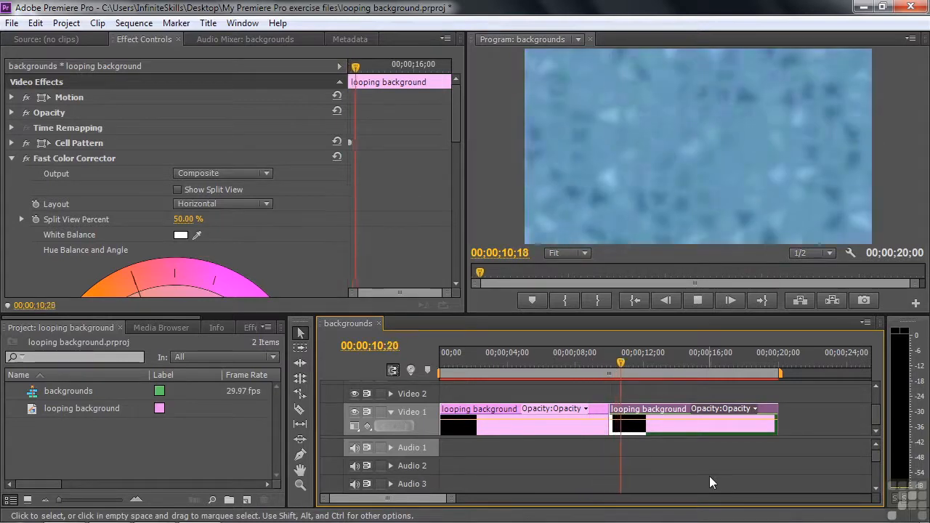
{"action": "left_click_drag", "start_coordinate": [609, 365], "coordinate": [592, 370]}
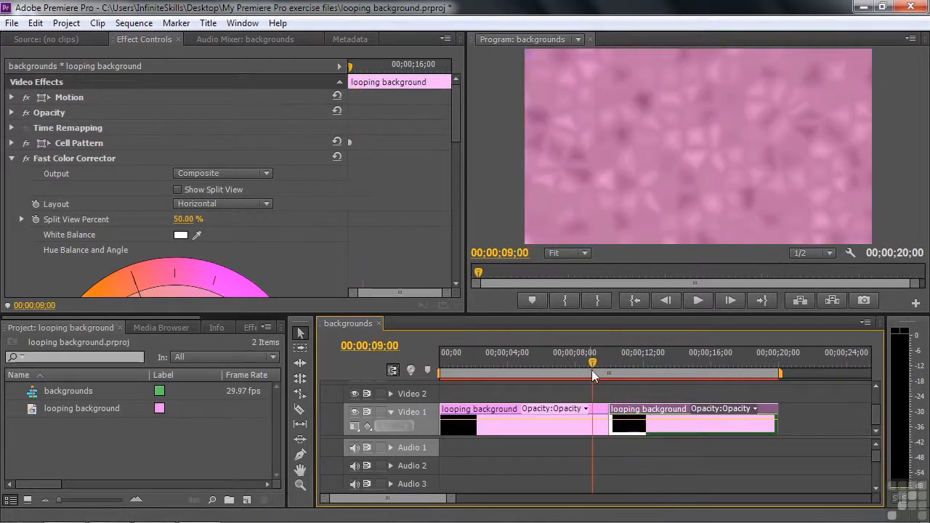
{"action": "key", "text": "space"}
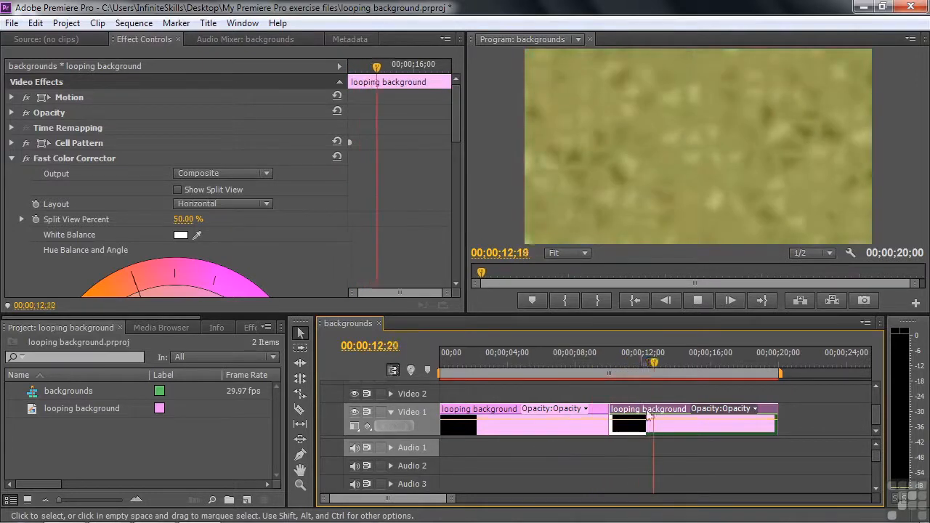
{"action": "key", "text": "space"}
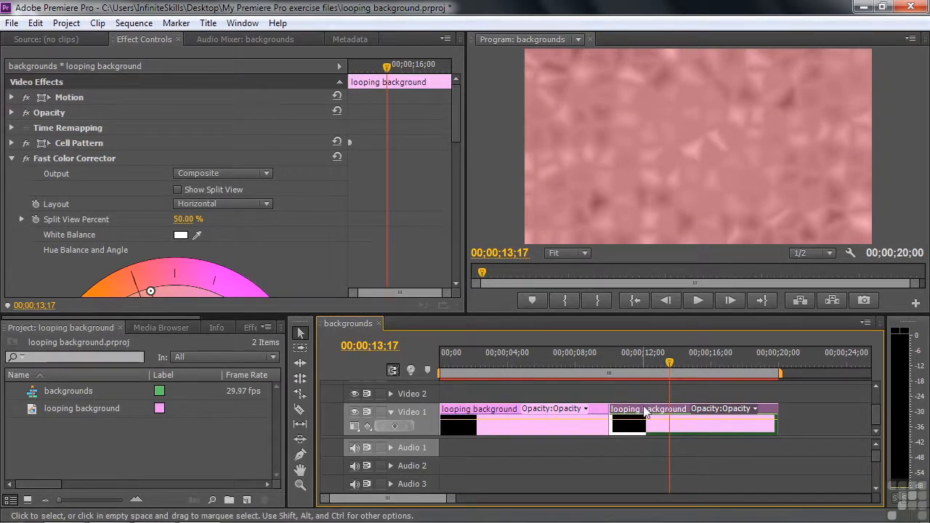
{"action": "mouse_move", "coordinate": [644, 412]}
{"action": "mouse_move", "coordinate": [525, 412]}
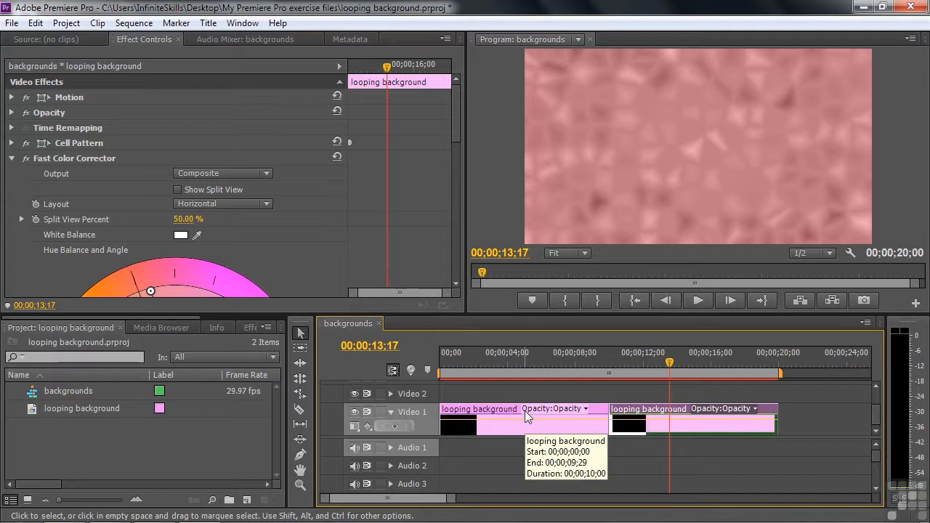
- Save the clip's Cell Pattern and Fast Color Corrector effects together as a Scale preset named "My looping background preset"
{"action": "left_click", "coordinate": [39, 154]}
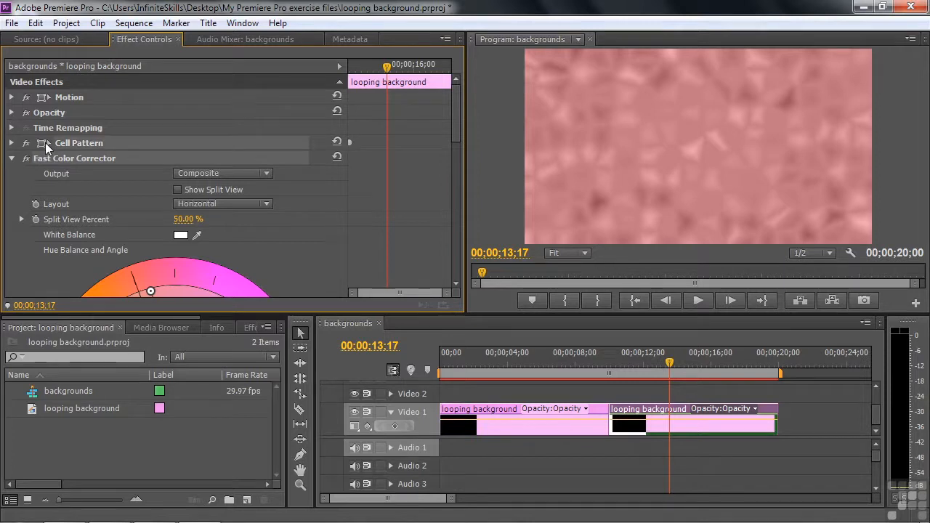
{"action": "left_click", "coordinate": [445, 39]}
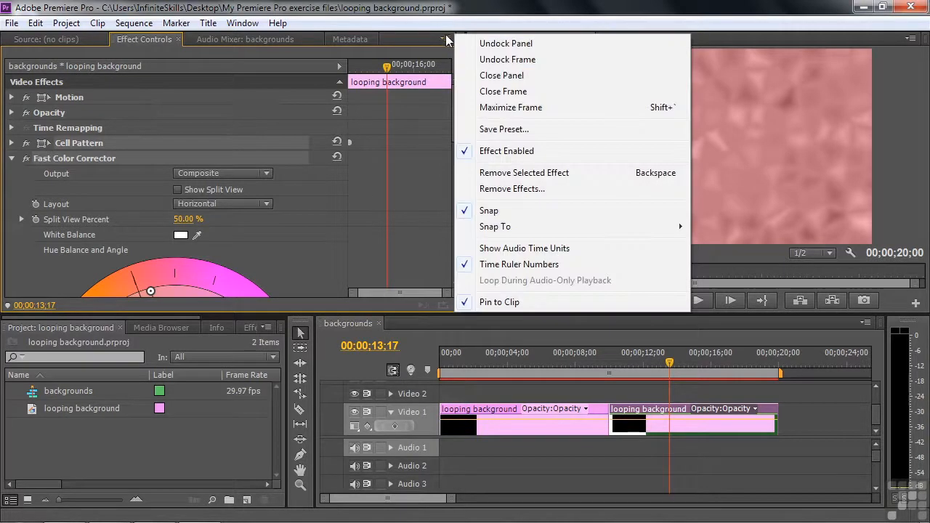
{"action": "left_click", "coordinate": [503, 128]}
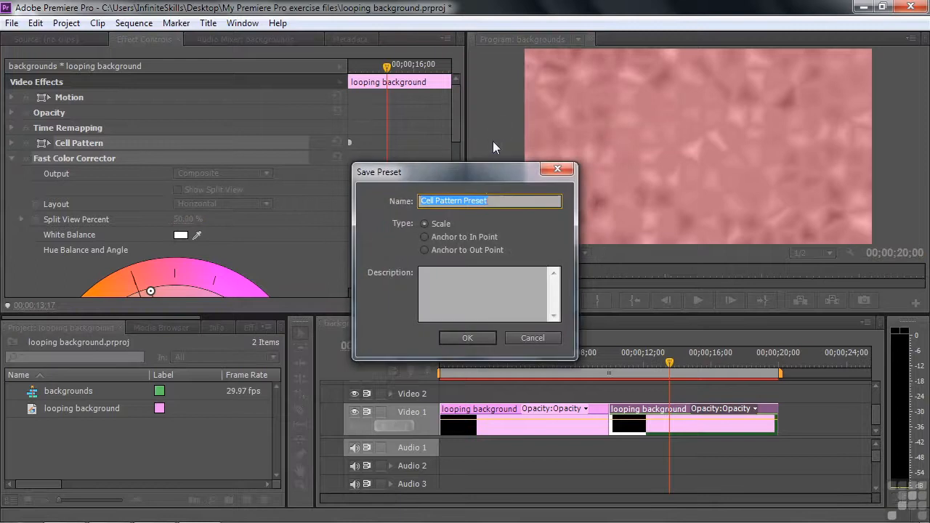
{"action": "type", "text": "My looping"}
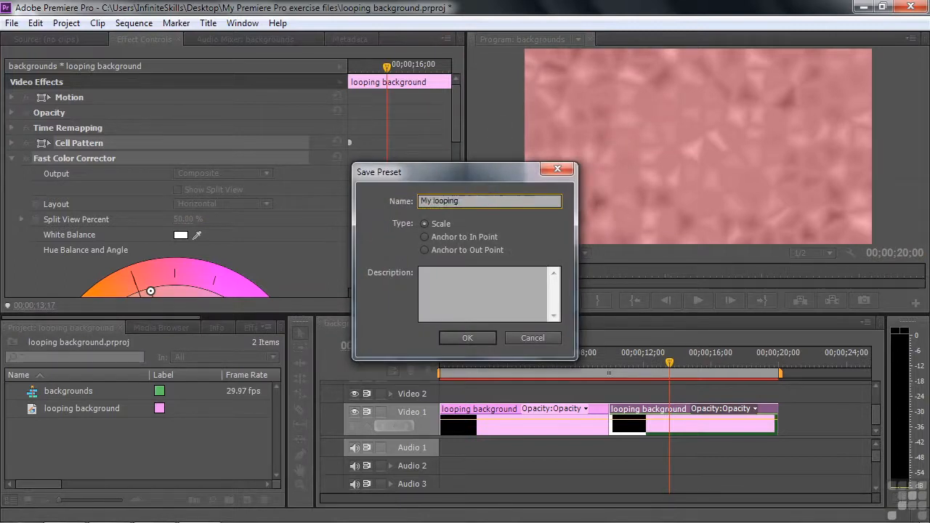
{"action": "type", "text": " blckground pre"}
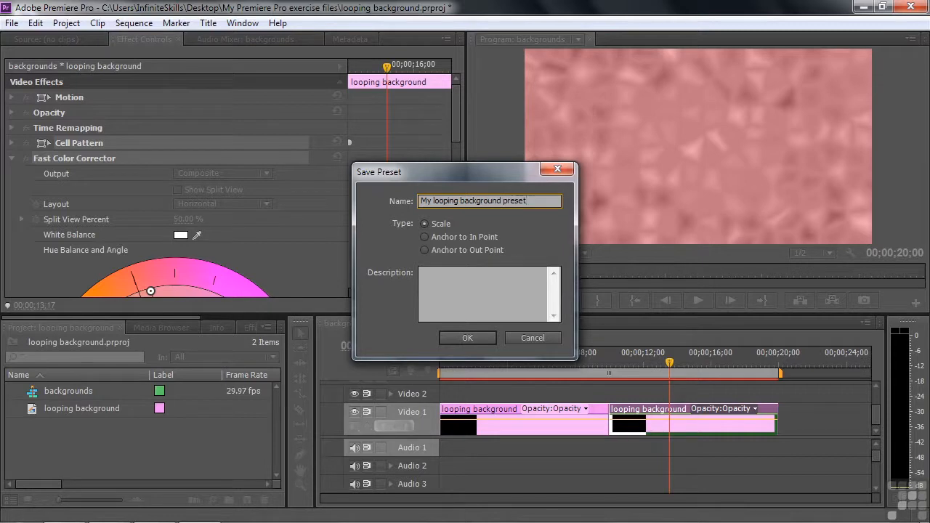
{"action": "type", "text": "set"}
{"action": "left_click", "coordinate": [469, 338]}
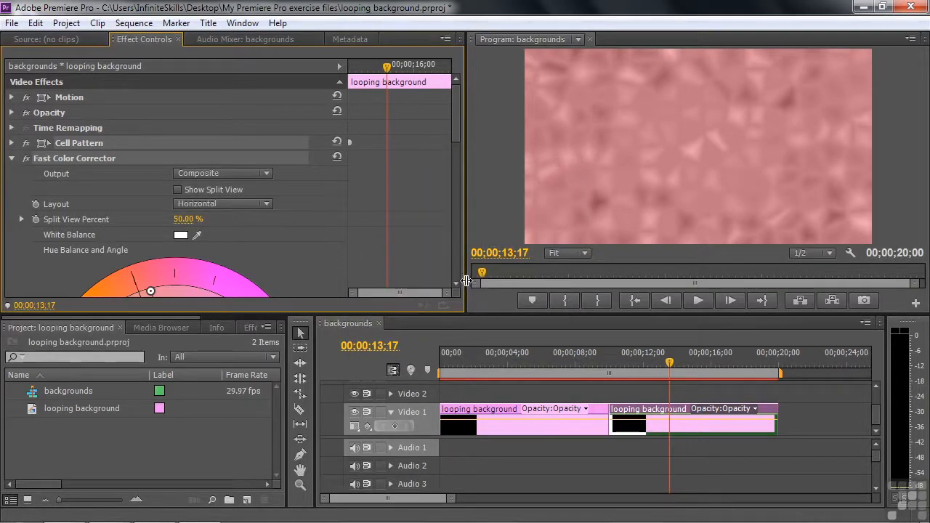
- Expand the Presets folder in the effects library to look for the saved preset
{"action": "left_click_drag", "start_coordinate": [190, 317], "coordinate": [258, 314]}
{"action": "left_click", "coordinate": [147, 328]}
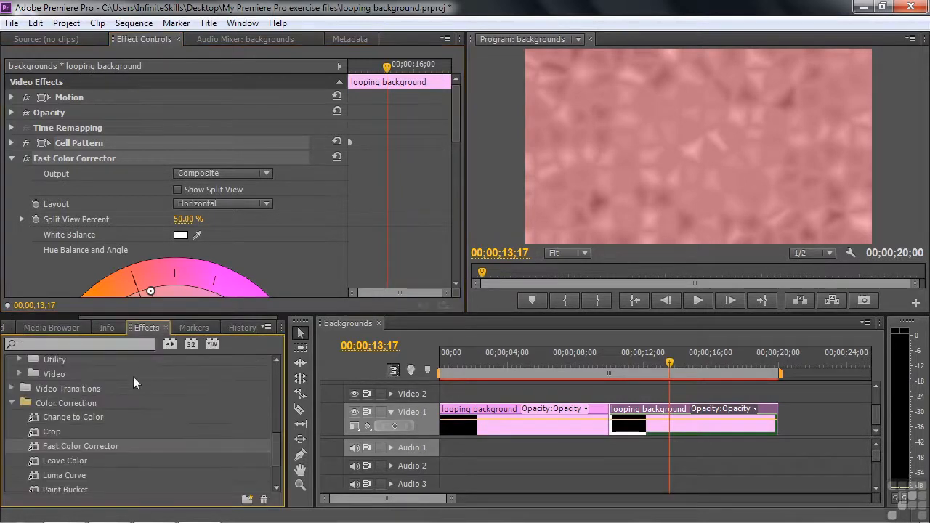
{"action": "left_click_drag", "start_coordinate": [278, 459], "coordinate": [283, 357]}
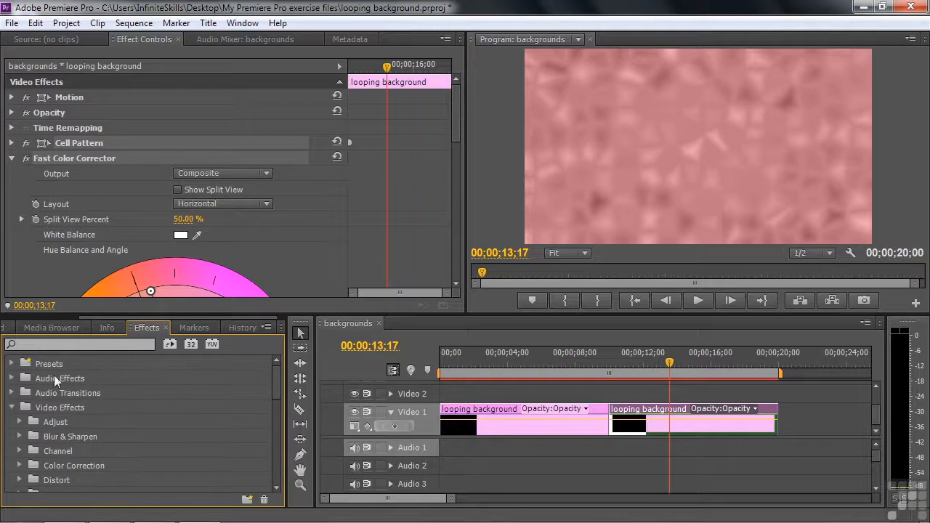
{"action": "left_click", "coordinate": [11, 364]}
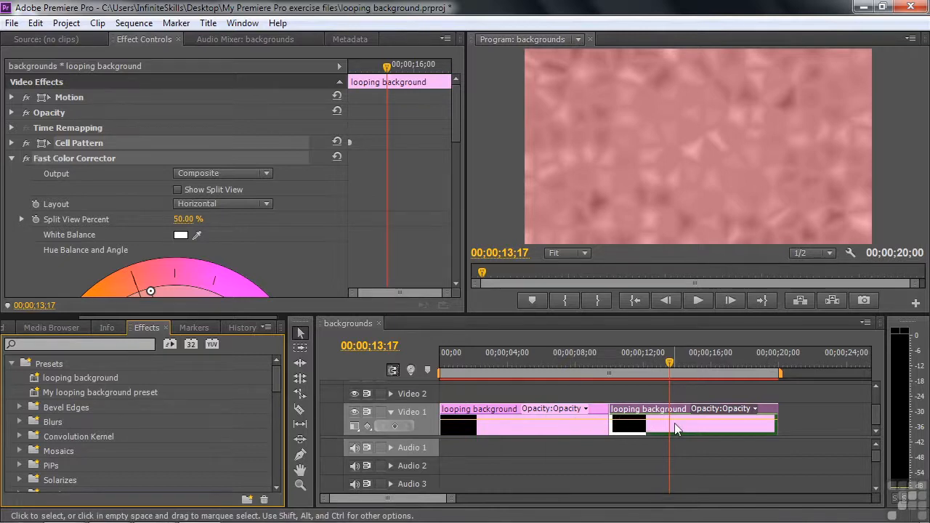
- Add a fresh looping background matte from the project to Video 1, directly after the second clip
{"action": "left_click_drag", "start_coordinate": [400, 499], "coordinate": [412, 498]}
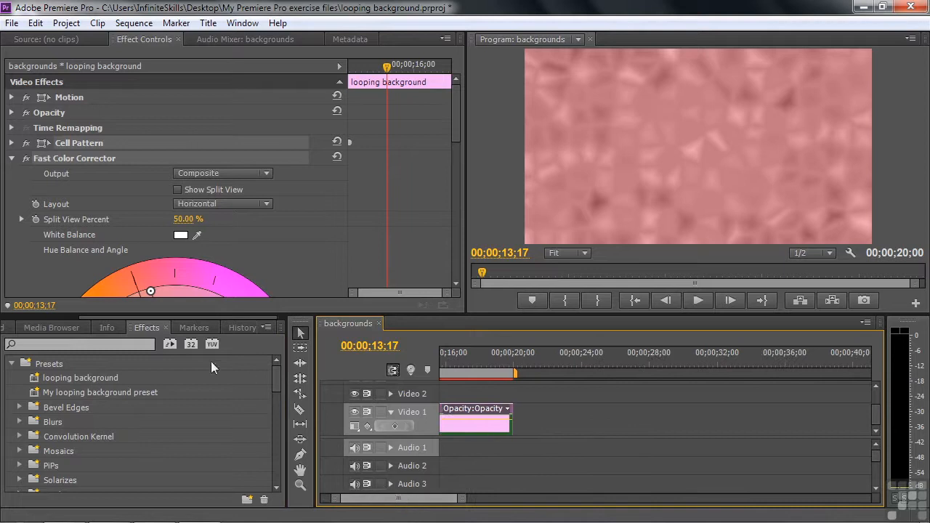
{"action": "left_click_drag", "start_coordinate": [107, 317], "coordinate": [28, 327]}
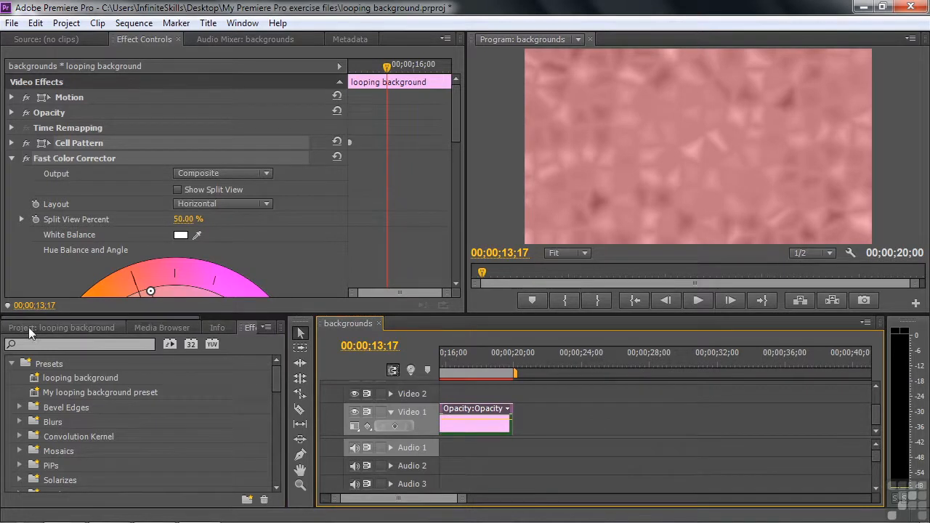
{"action": "left_click", "coordinate": [29, 327]}
{"action": "left_click_drag", "start_coordinate": [31, 409], "coordinate": [576, 450]}
{"action": "left_click_drag", "start_coordinate": [578, 434], "coordinate": [579, 435]}
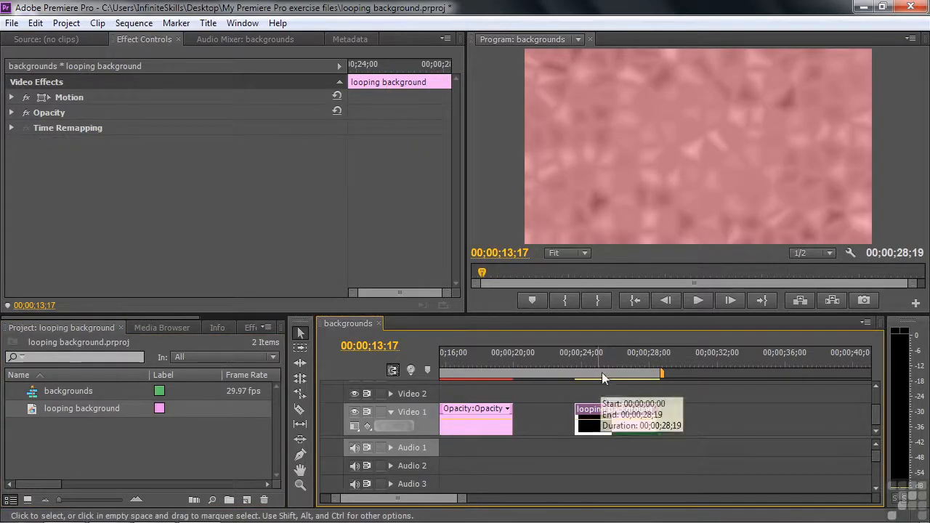
{"action": "left_click_drag", "start_coordinate": [615, 414], "coordinate": [552, 416]}
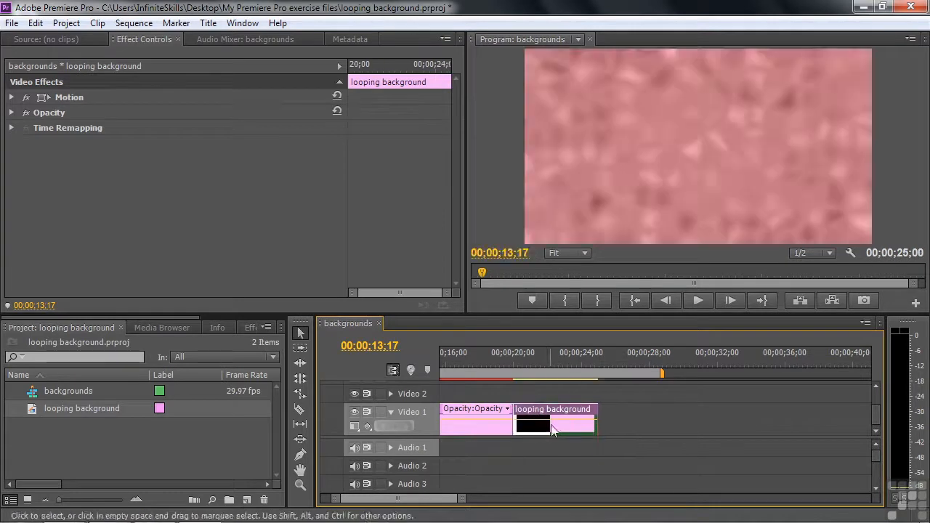
- Move the playhead to 00;00;30;00
{"action": "left_click", "coordinate": [597, 363]}
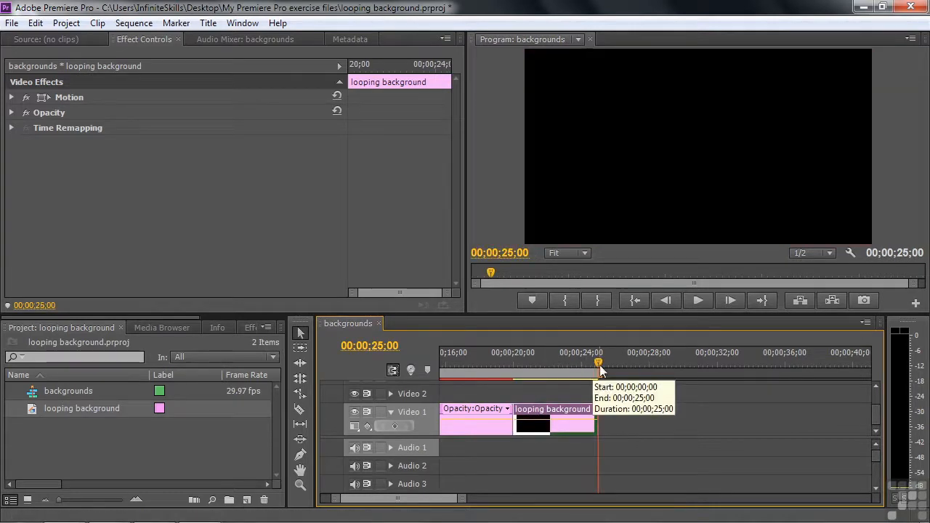
{"action": "left_click", "coordinate": [513, 253]}
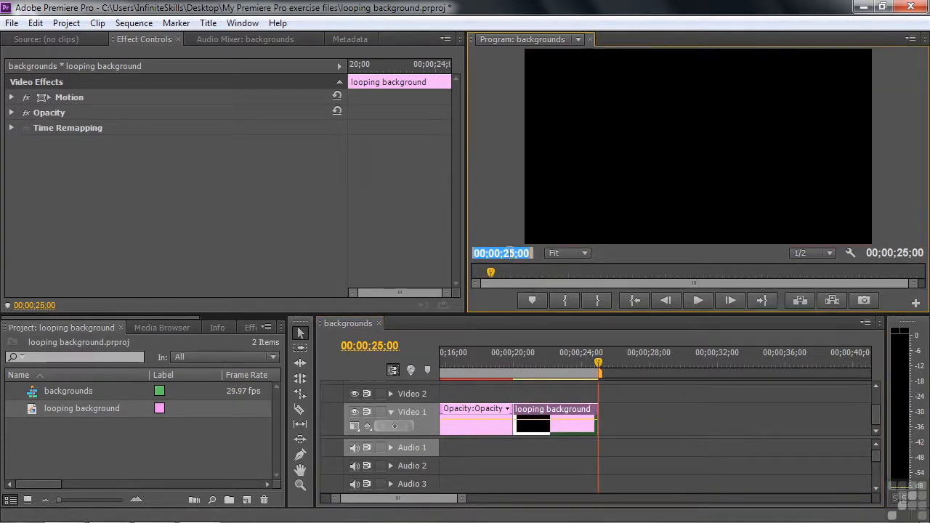
{"action": "left_click_drag", "start_coordinate": [506, 255], "coordinate": [514, 258]}
{"action": "key", "text": "BackSpace"}
{"action": "key", "text": "BackSpace"}
{"action": "type", "text": "30"}
{"action": "key", "text": "Return"}
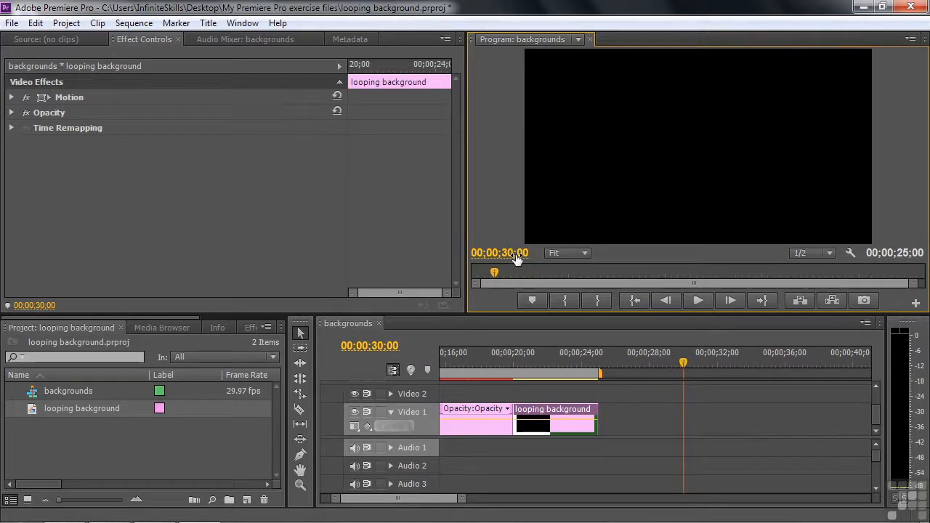
- Extend the new looping background clip to end at 00;00;30;00 and apply the "My looping background preset" to it
{"action": "left_click_drag", "start_coordinate": [597, 416], "coordinate": [681, 412]}
{"action": "left_click", "coordinate": [606, 427]}
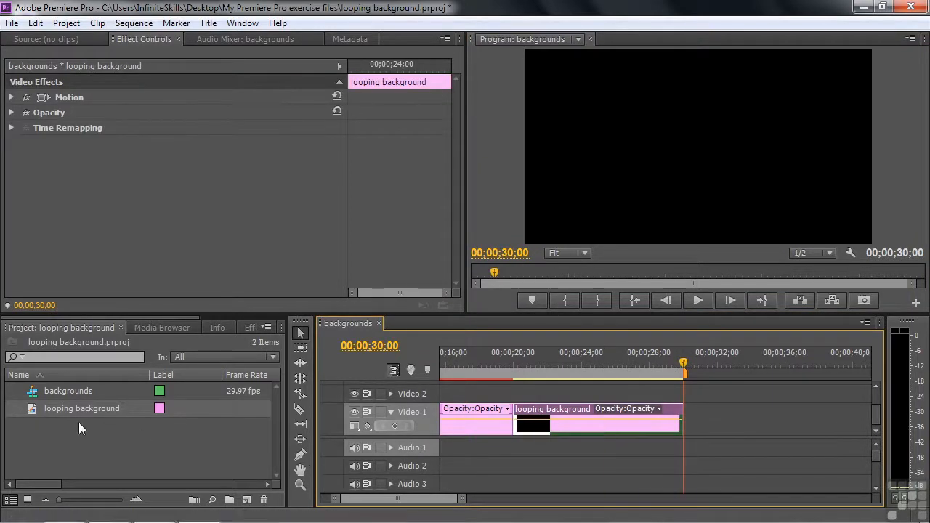
{"action": "left_click_drag", "start_coordinate": [139, 319], "coordinate": [247, 322]}
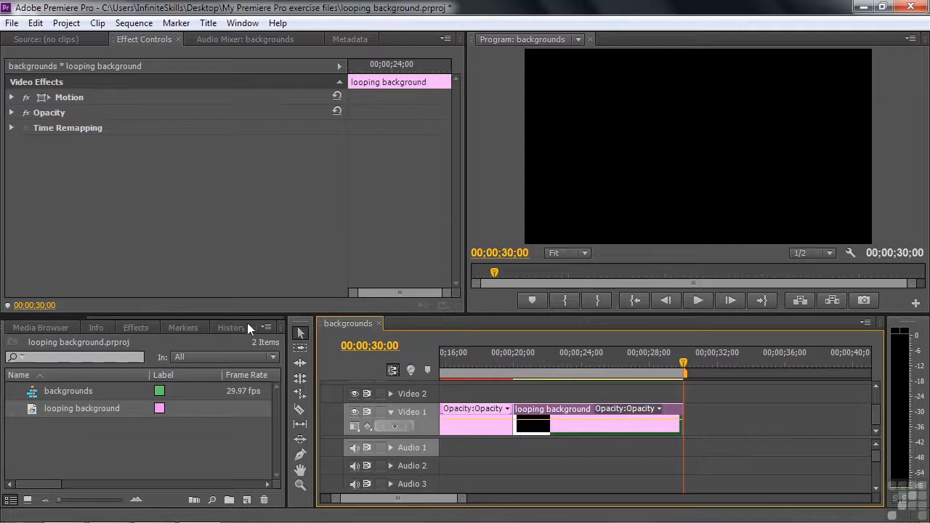
{"action": "left_click", "coordinate": [139, 328]}
{"action": "left_click_drag", "start_coordinate": [38, 393], "coordinate": [582, 415]}
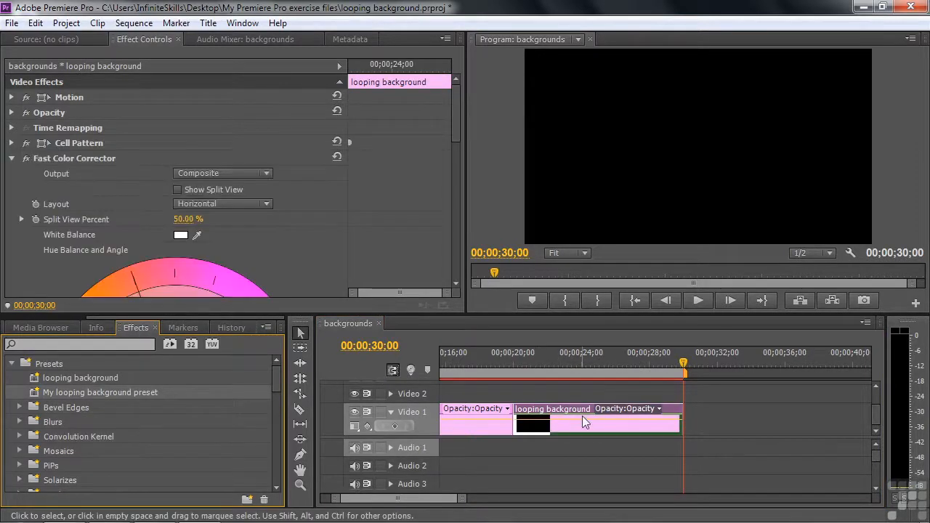
- Duplicate the looping background clip directly after itself on Video 1 and play across the join from 00;00;27;28
{"action": "left_click", "coordinate": [681, 360]}
{"action": "mouse_move", "coordinate": [660, 370]}
{"action": "left_mouse_down"}
{"action": "mouse_move", "coordinate": [629, 368]}
{"action": "mouse_move", "coordinate": [649, 368]}
{"action": "left_mouse_up"}
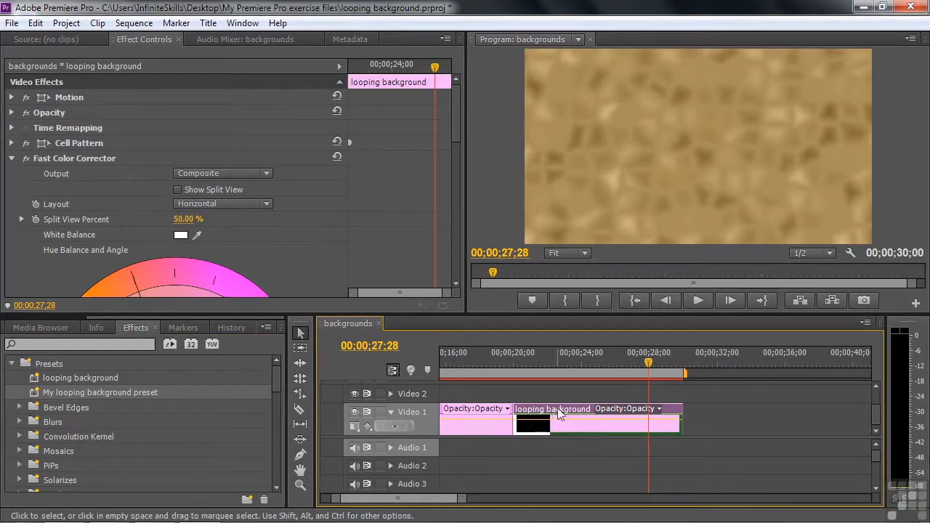
{"action": "left_click_drag", "start_coordinate": [574, 410], "coordinate": [740, 407]}
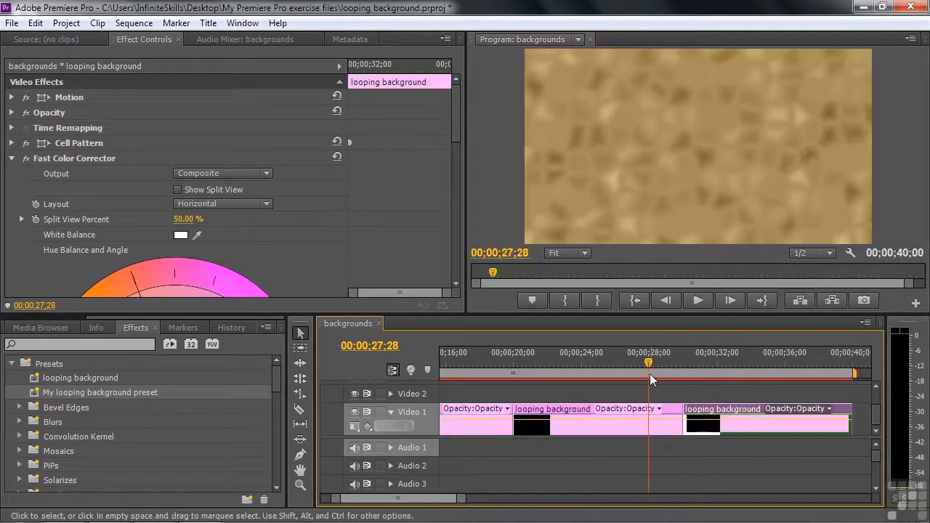
{"action": "key", "text": "space"}
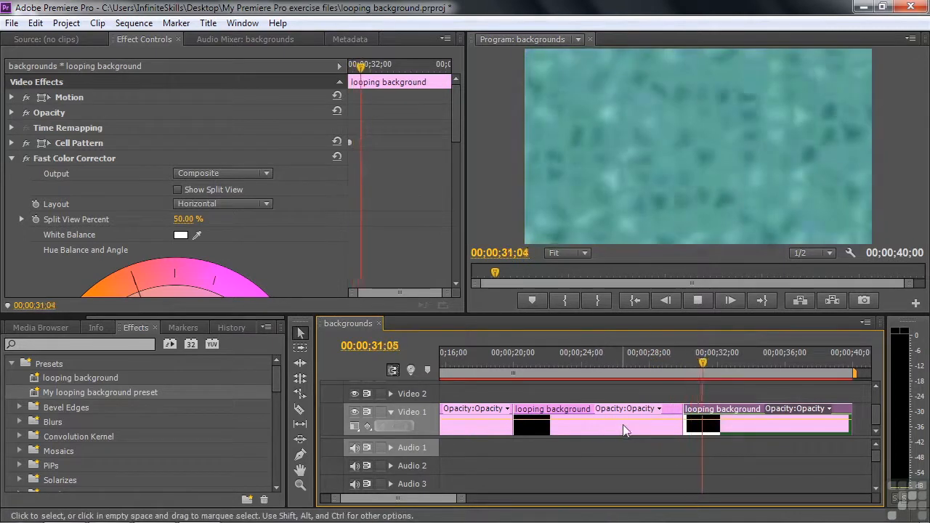
{"action": "key", "text": "space"}
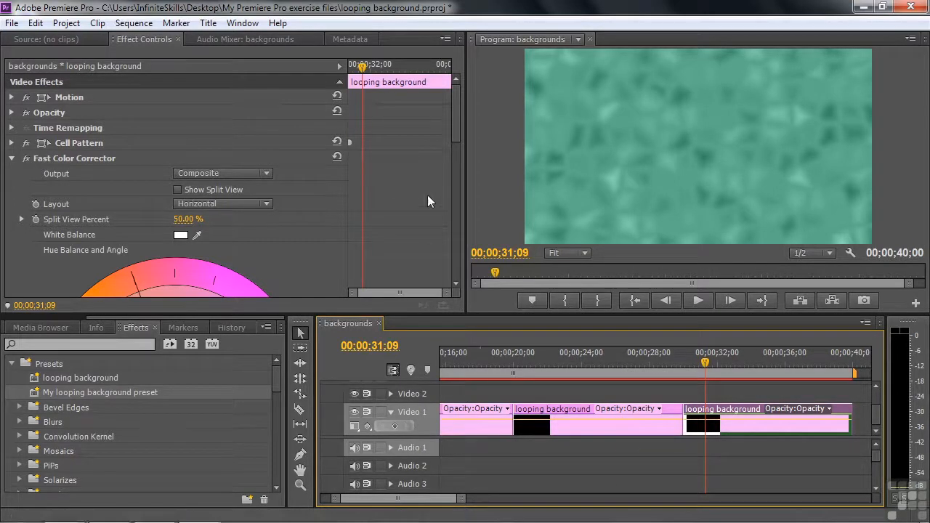
- Examine the Fast Color Corrector's hue balance and angle wheel for the duplicated clip
{"action": "left_click_drag", "start_coordinate": [456, 136], "coordinate": [454, 190]}
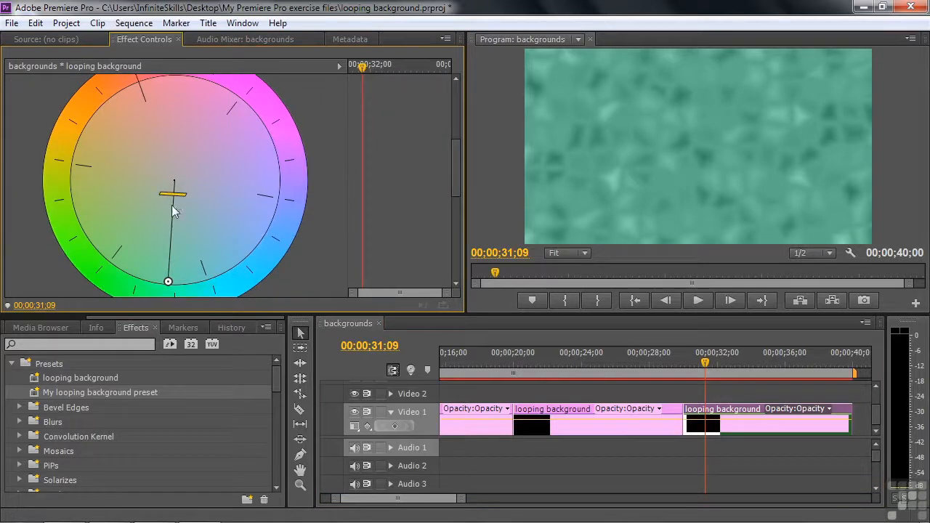